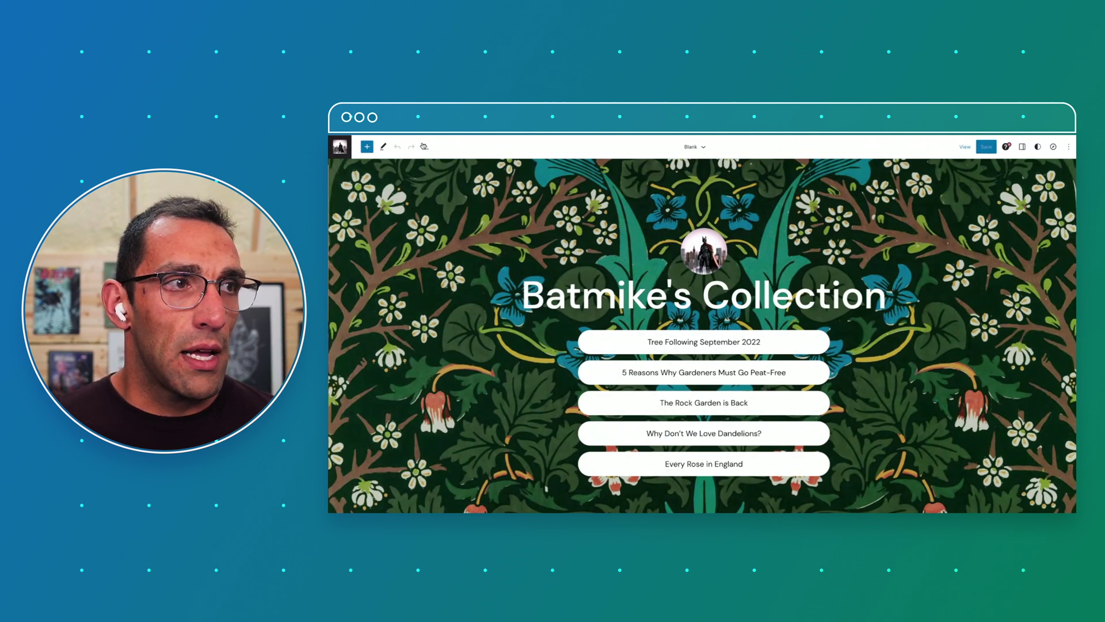
# Swap the Cover block's floral background for the northern-lights night sky image
pyautogui.click(423, 147)
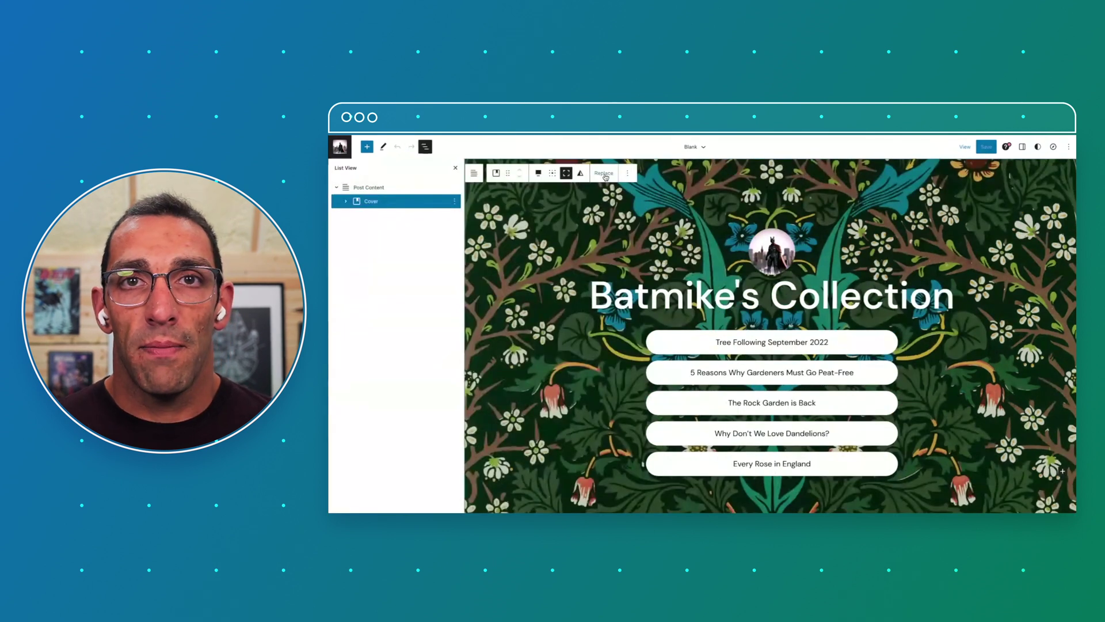
pyautogui.click(603, 174)
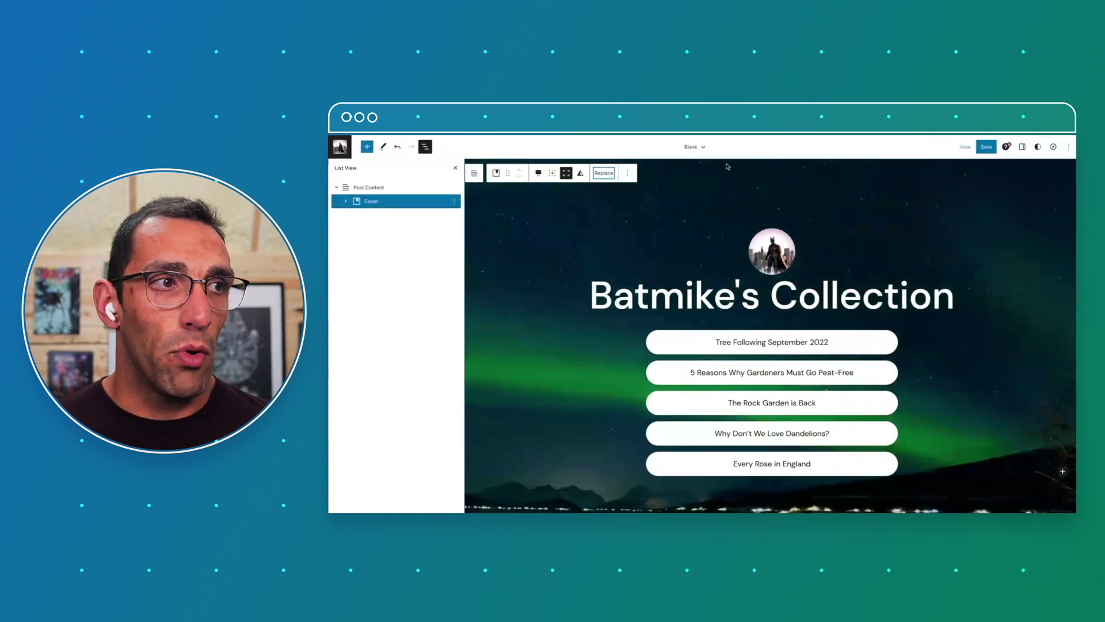
pyautogui.click(628, 173)
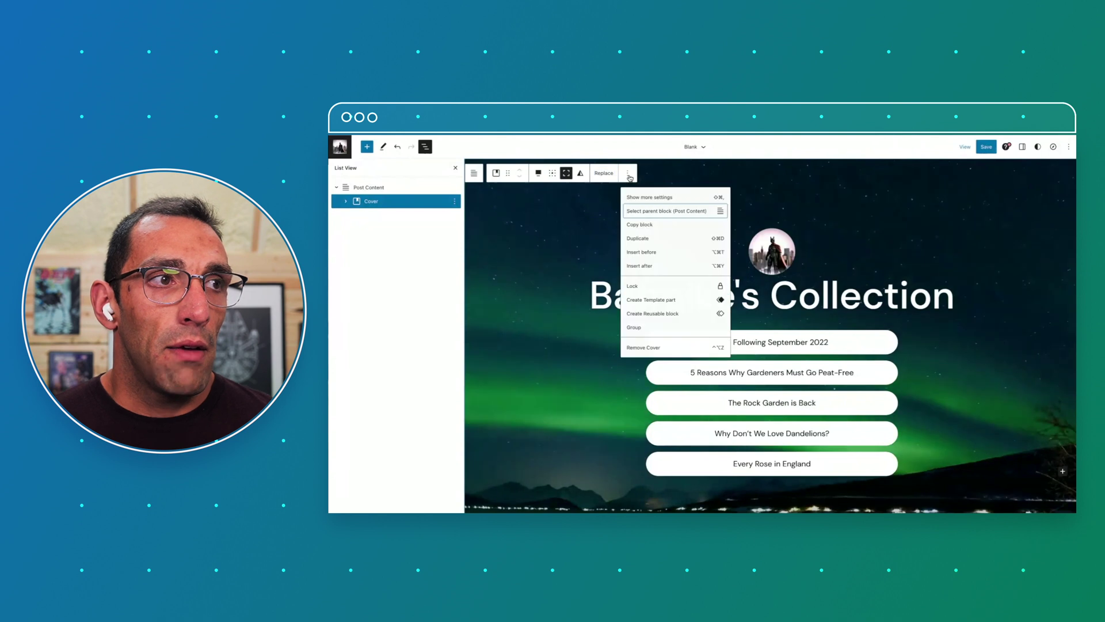
# Apply a red preset gradient overlay to the aurora cover at 30% opacity
pyautogui.click(662, 197)
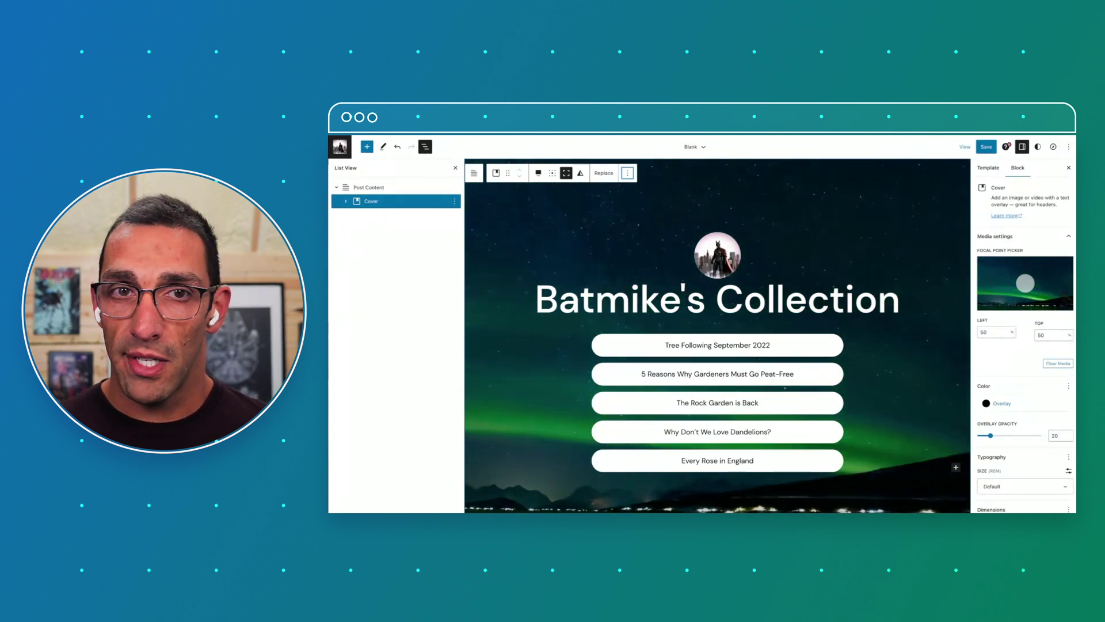
pyautogui.moveTo(992, 438)
pyautogui.mouseDown()
pyautogui.moveTo(1003, 436)
pyautogui.moveTo(990, 436)
pyautogui.mouseUp()
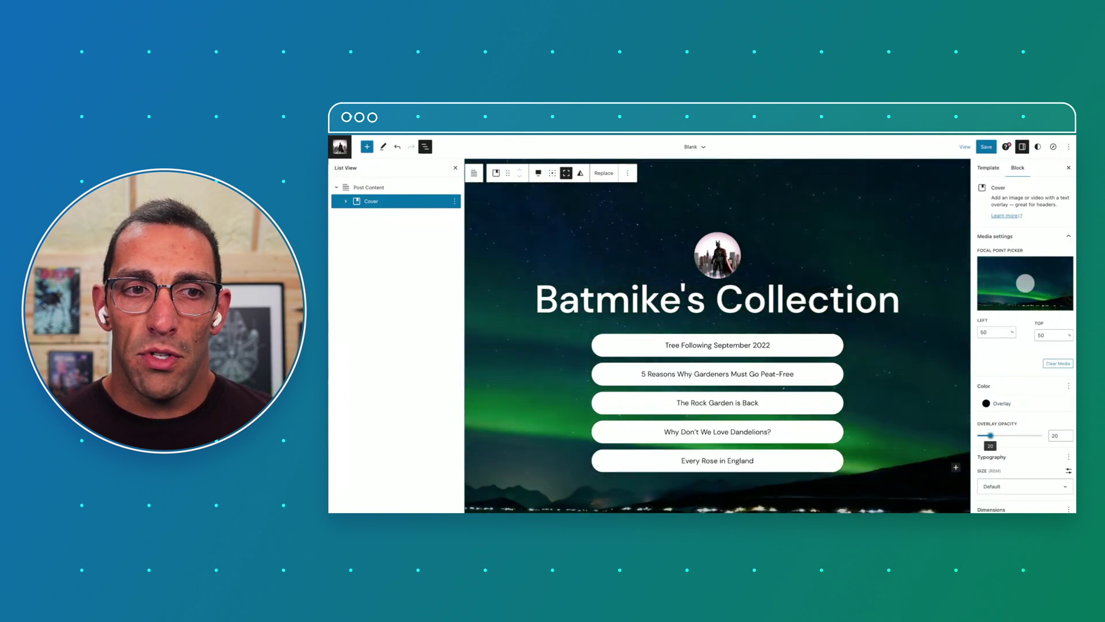
pyautogui.click(1009, 404)
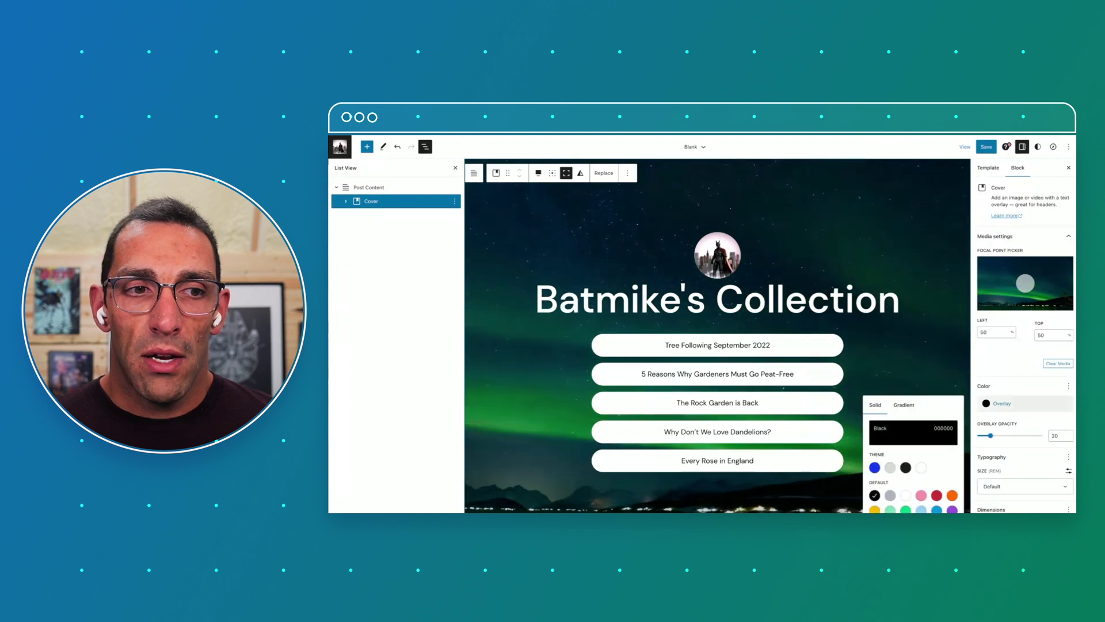
pyautogui.click(903, 406)
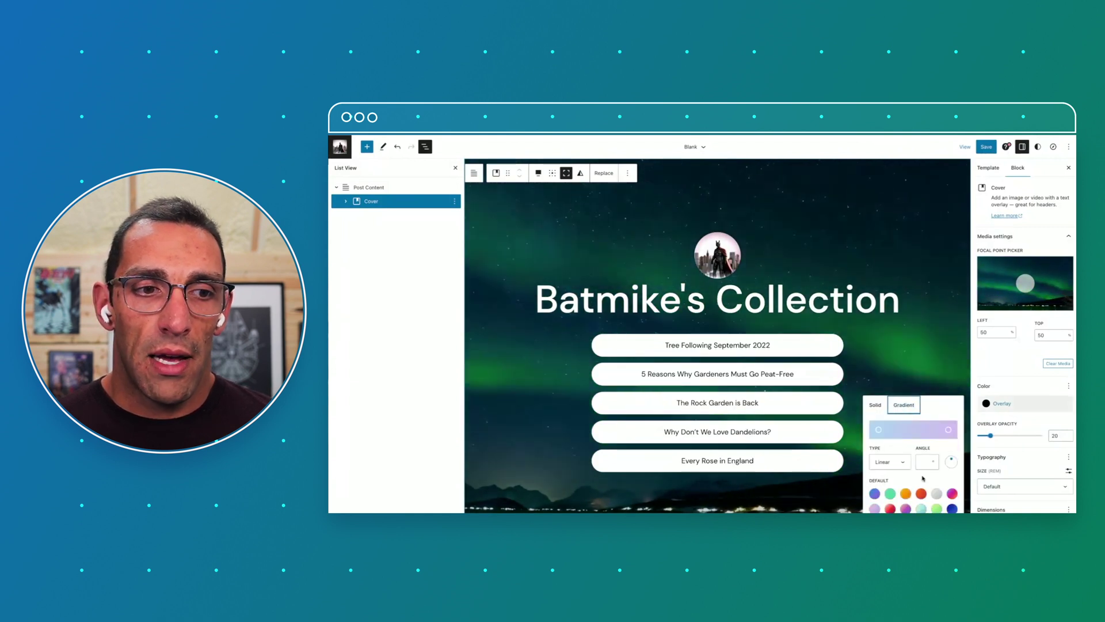
pyautogui.click(889, 508)
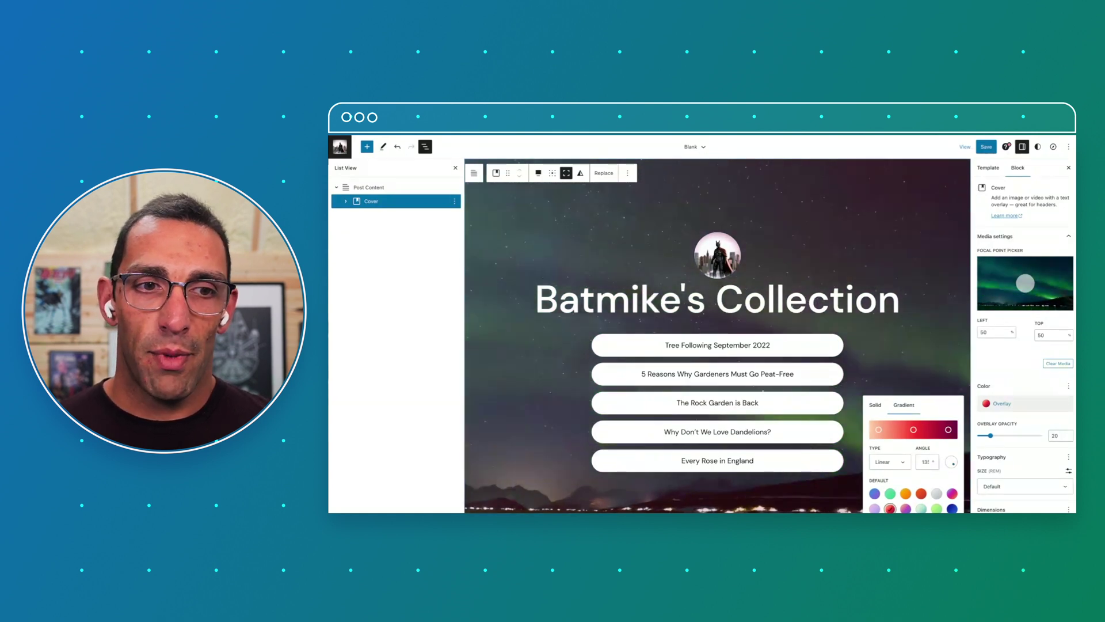
pyautogui.moveTo(994, 439); pyautogui.dragTo(1002, 437)
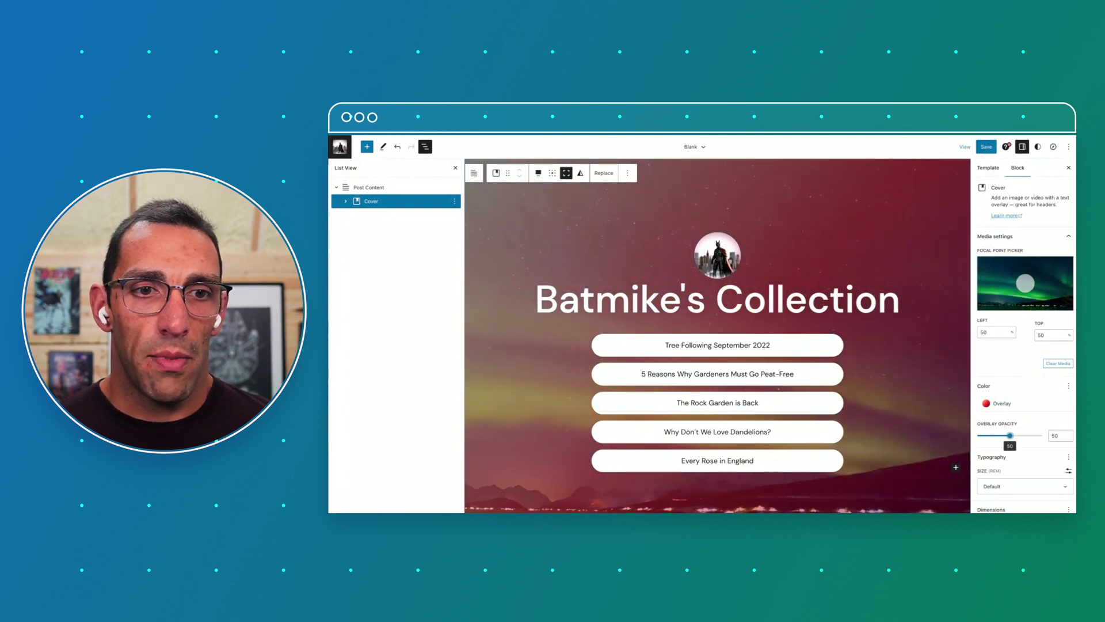
pyautogui.moveTo(1002, 436); pyautogui.dragTo(996, 436)
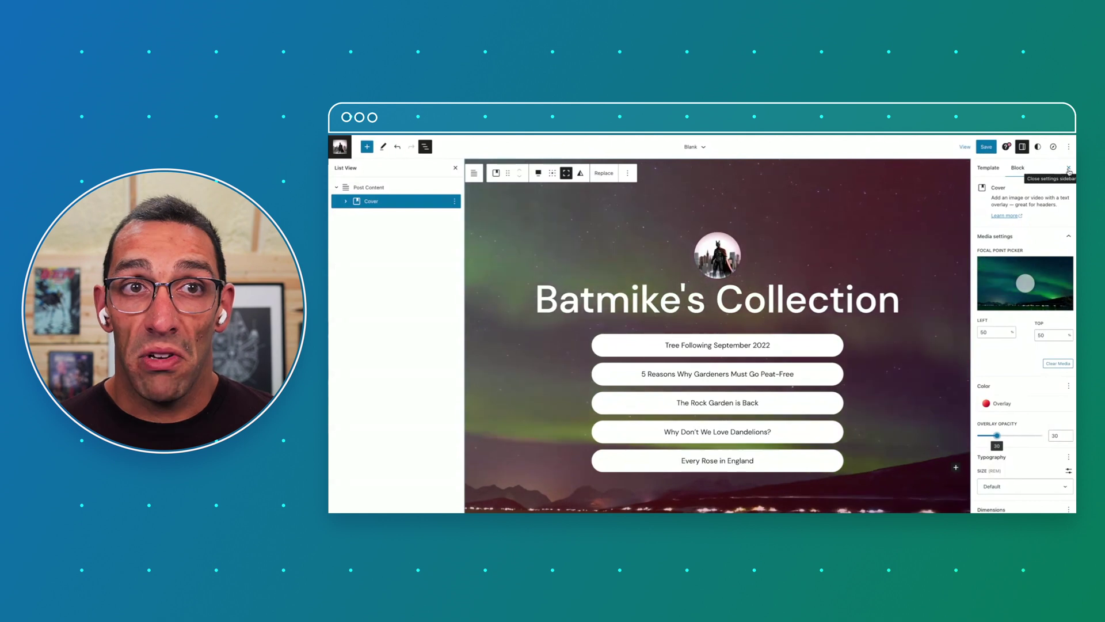
# Close the Cover block's Settings sidebar
pyautogui.click(1068, 168)
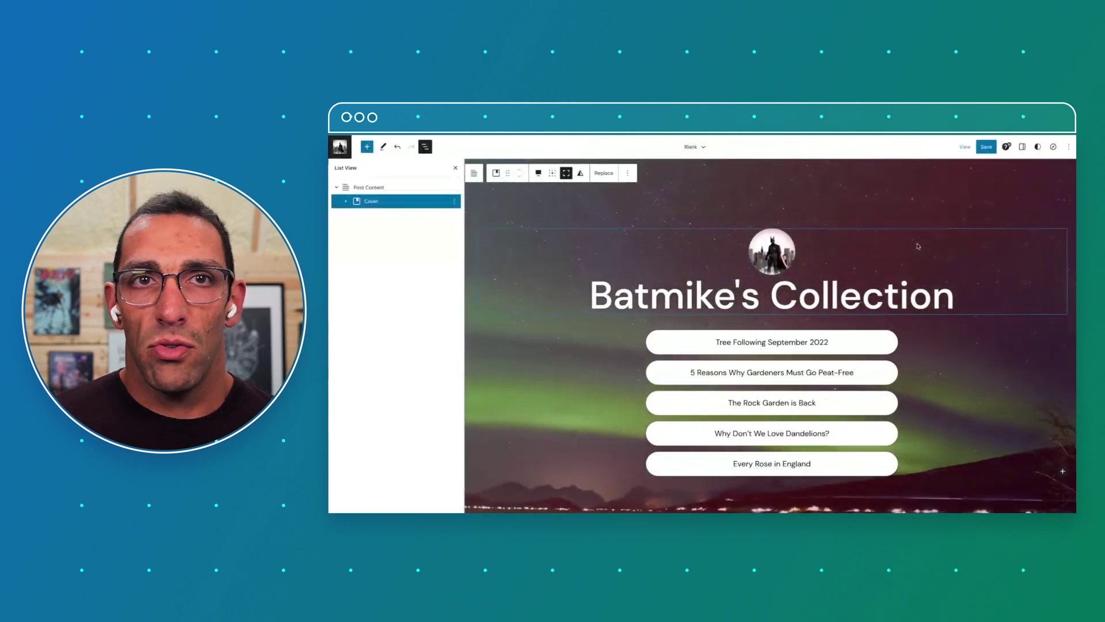
pyautogui.click(983, 272)
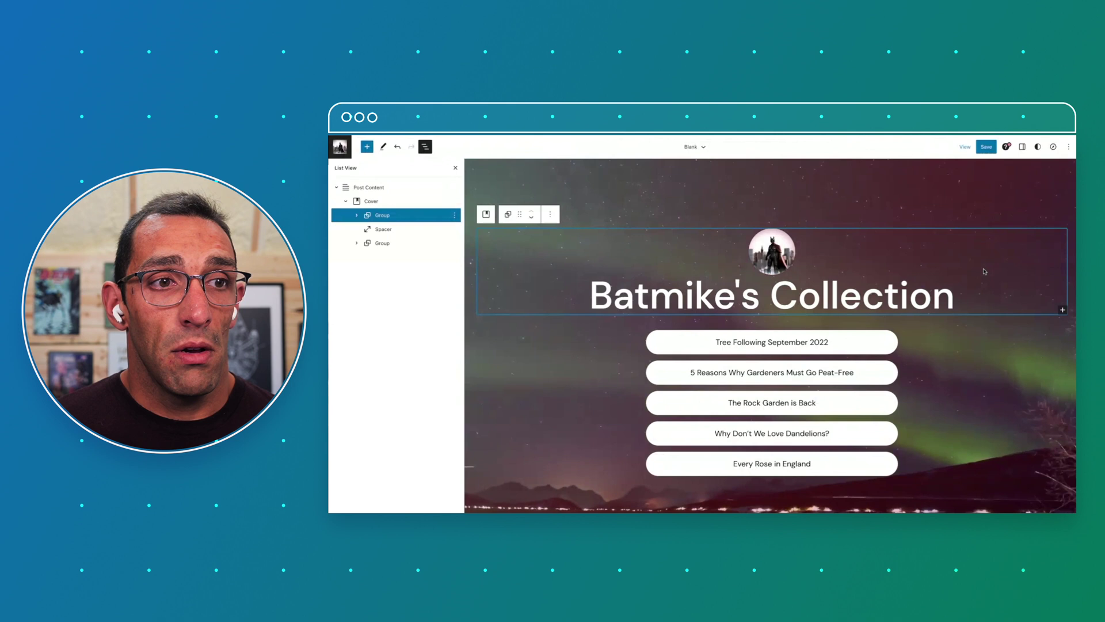
pyautogui.click(1062, 311)
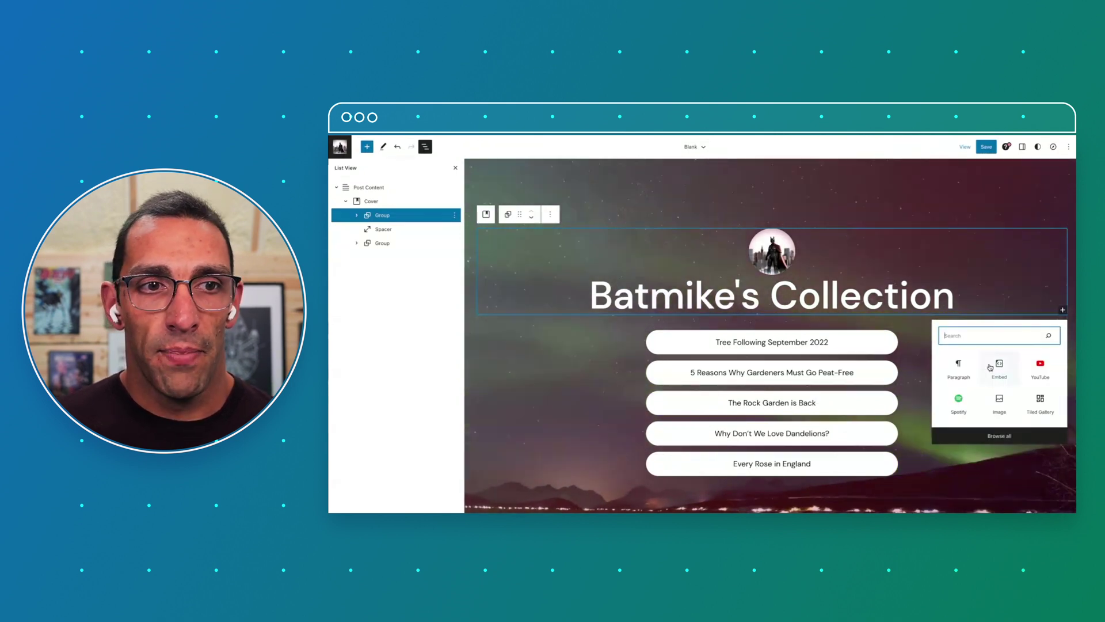
pyautogui.click(958, 367)
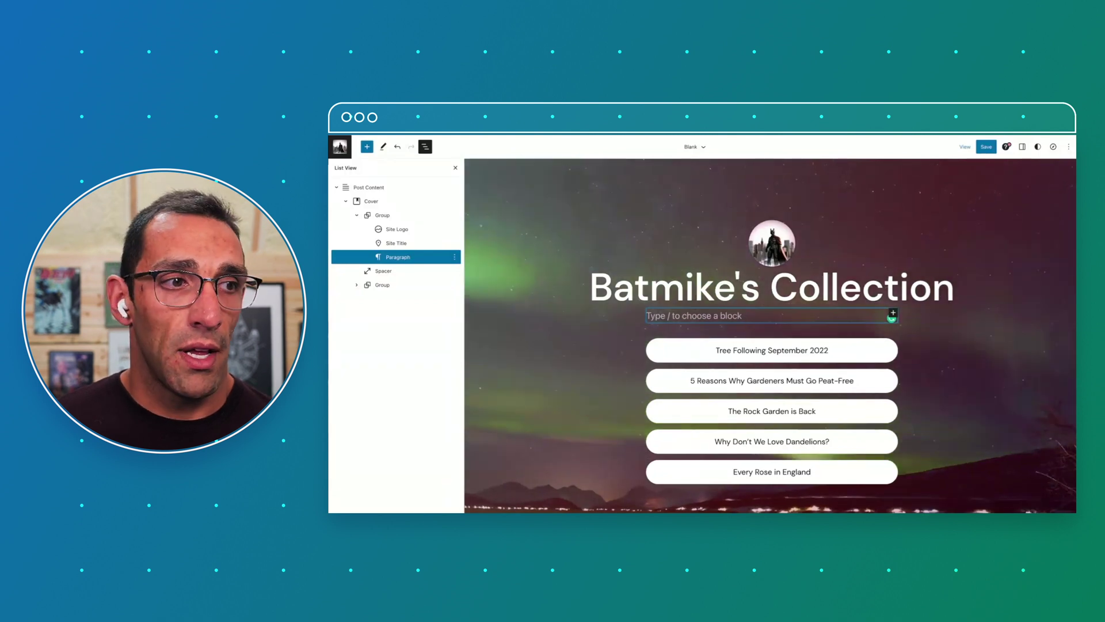
pyautogui.hotkey('ctrl', 'v')
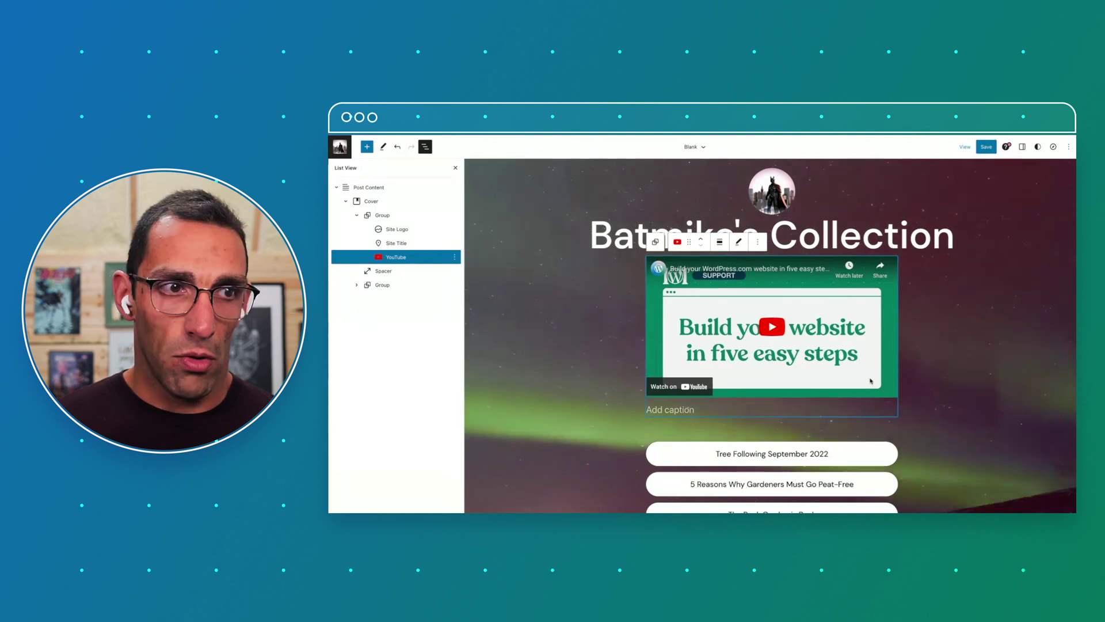
pyautogui.press('Delete')
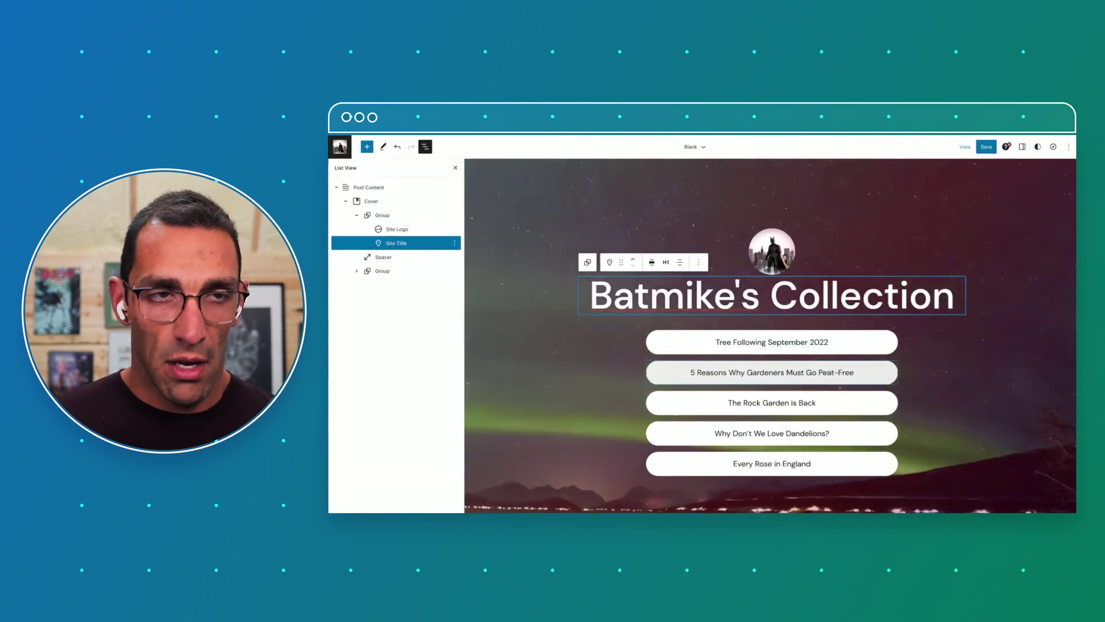
# Add a Social Icons block under the title with WordPress and Facebook icons
pyautogui.press('Return')
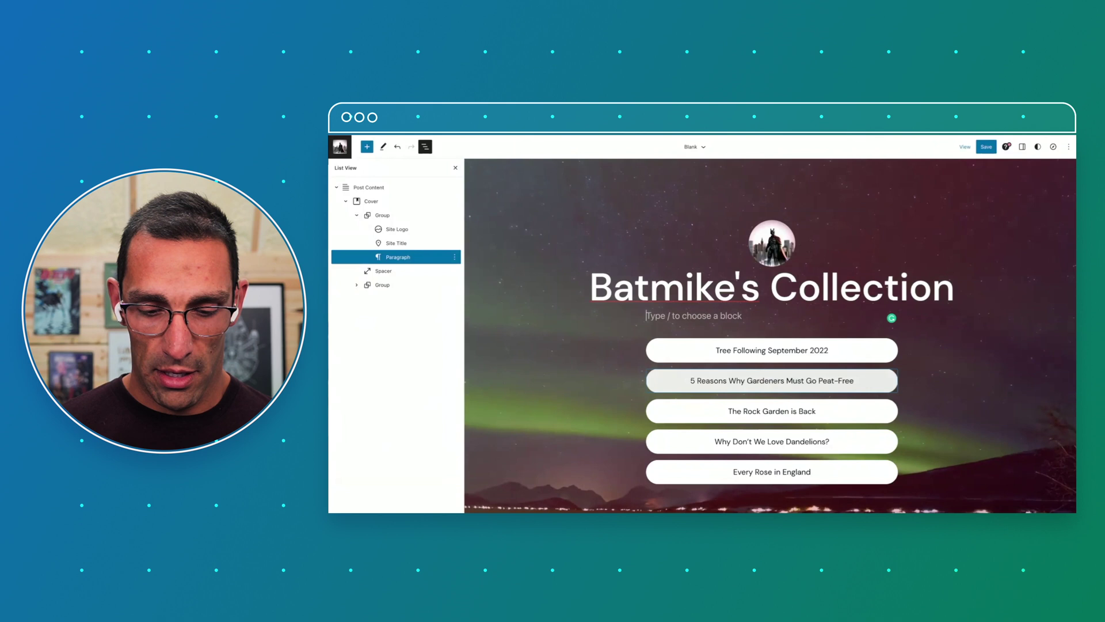
pyautogui.write('/socia')
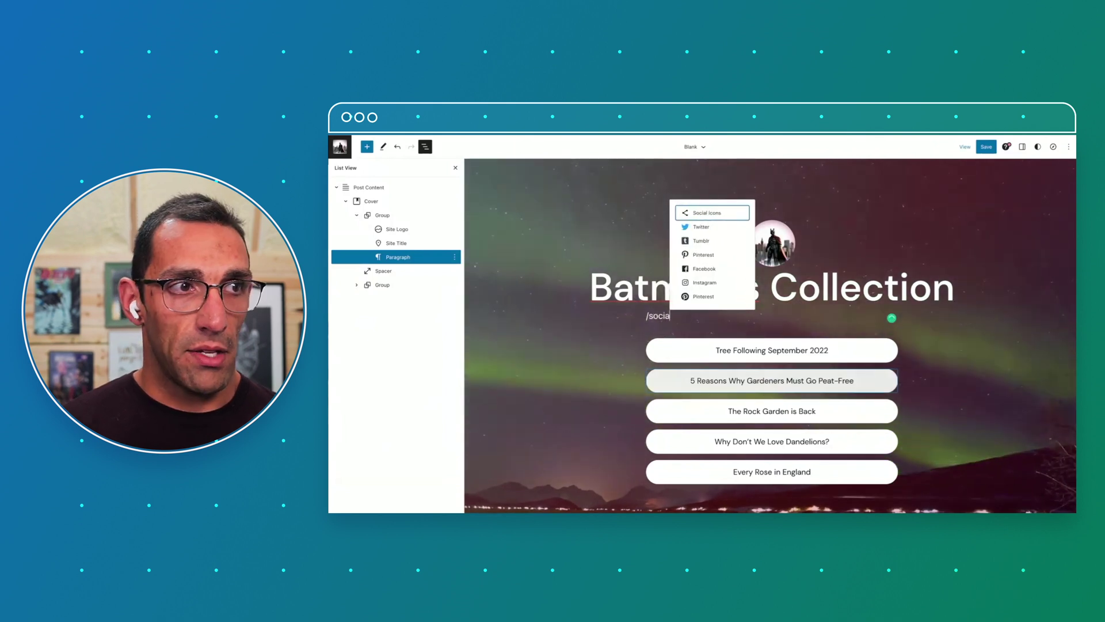
pyautogui.press('Return')
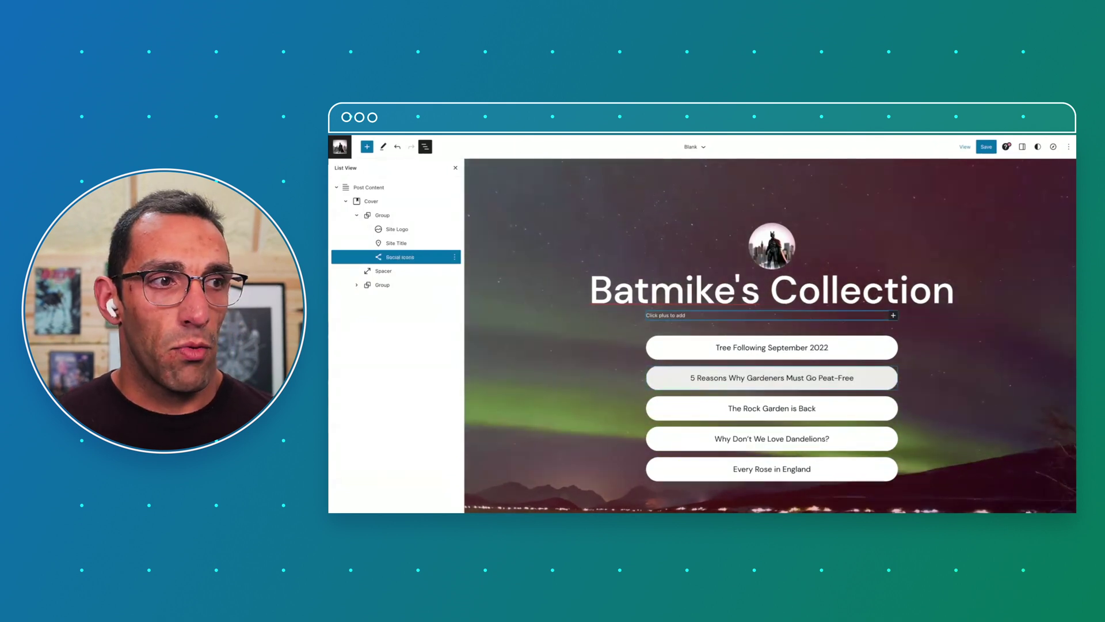
pyautogui.click(892, 315)
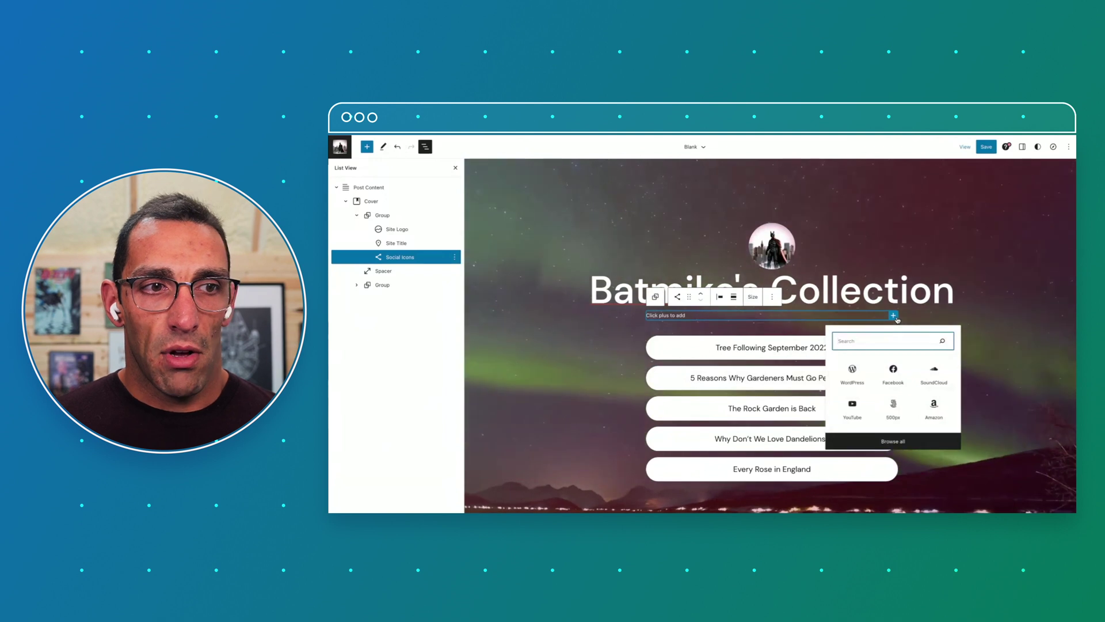
pyautogui.click(855, 384)
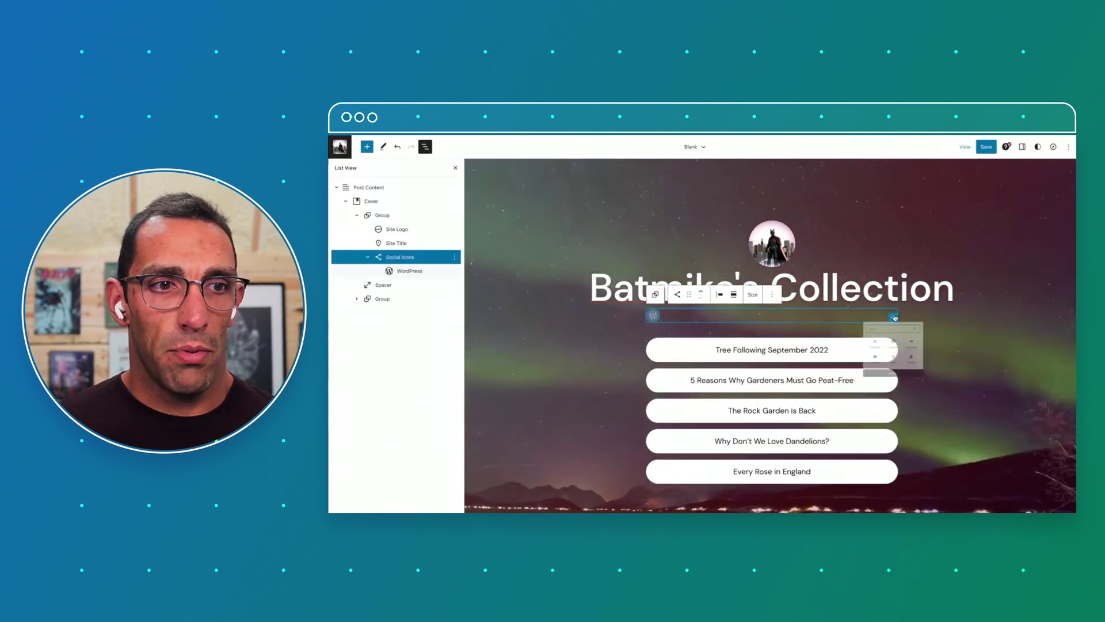
pyautogui.click(891, 317)
# Add TikTok and YouTube icons to the social icons row
pyautogui.click(893, 376)
pyautogui.click(726, 316)
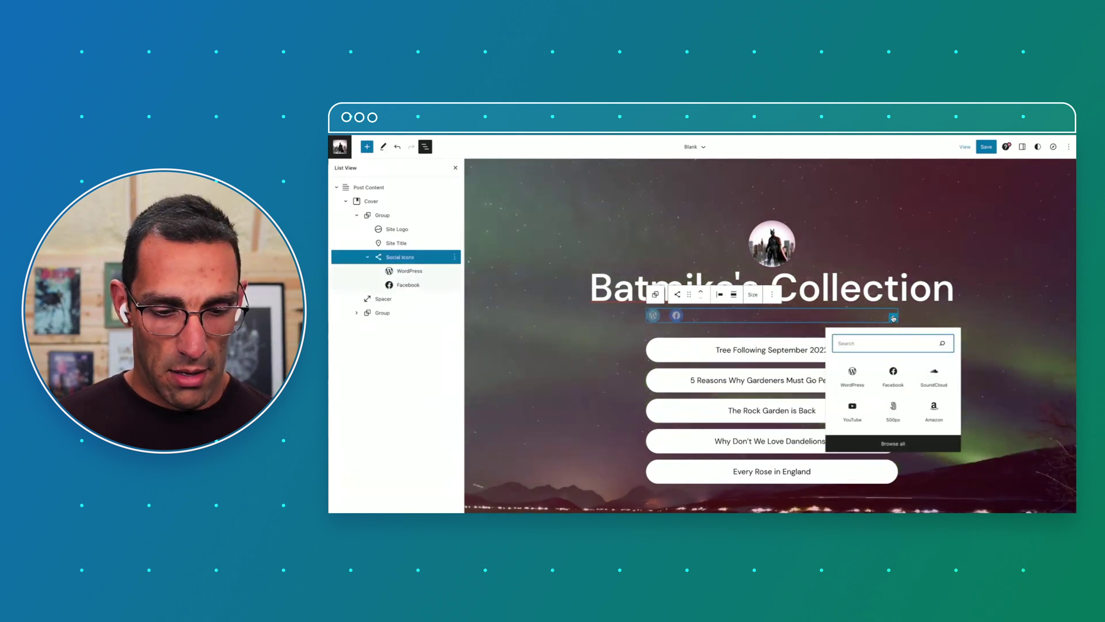
pyautogui.write('tikt')
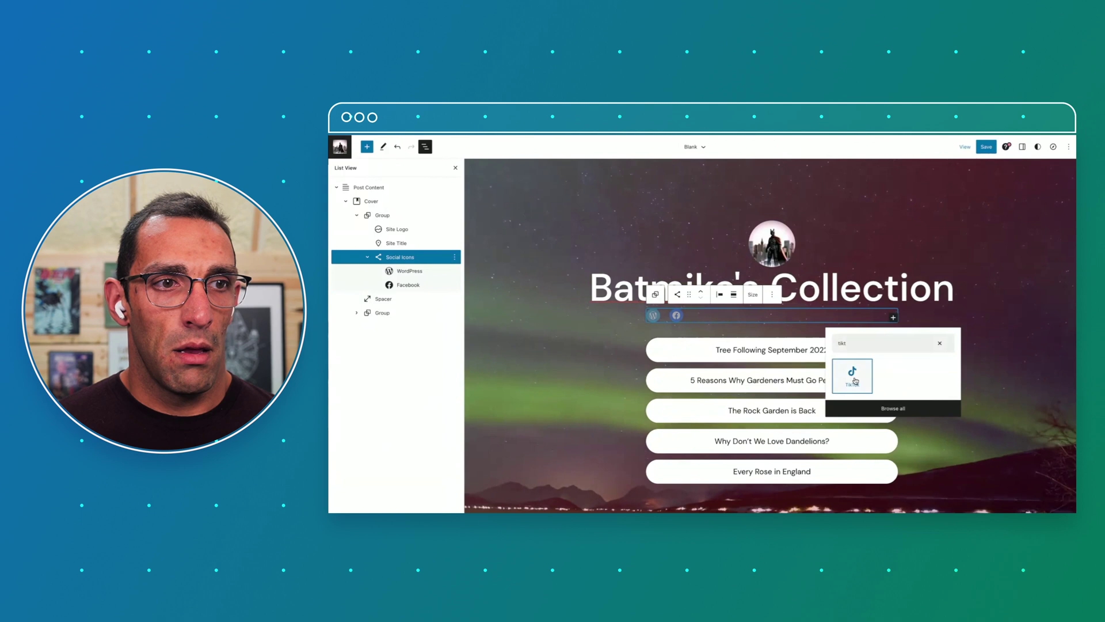
pyautogui.click(854, 380)
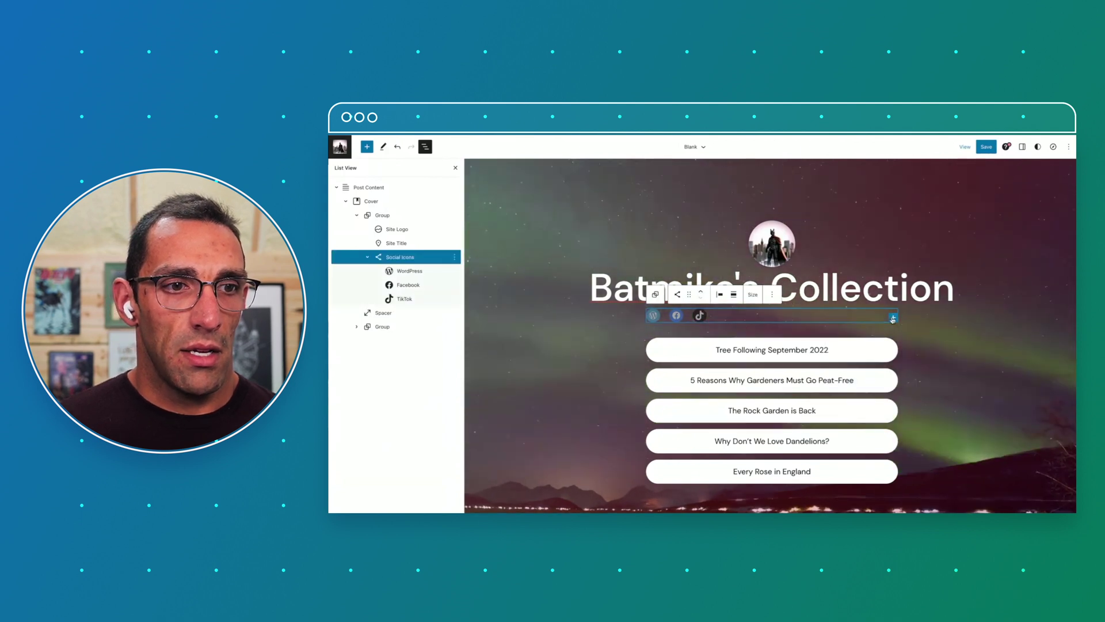
pyautogui.click(894, 317)
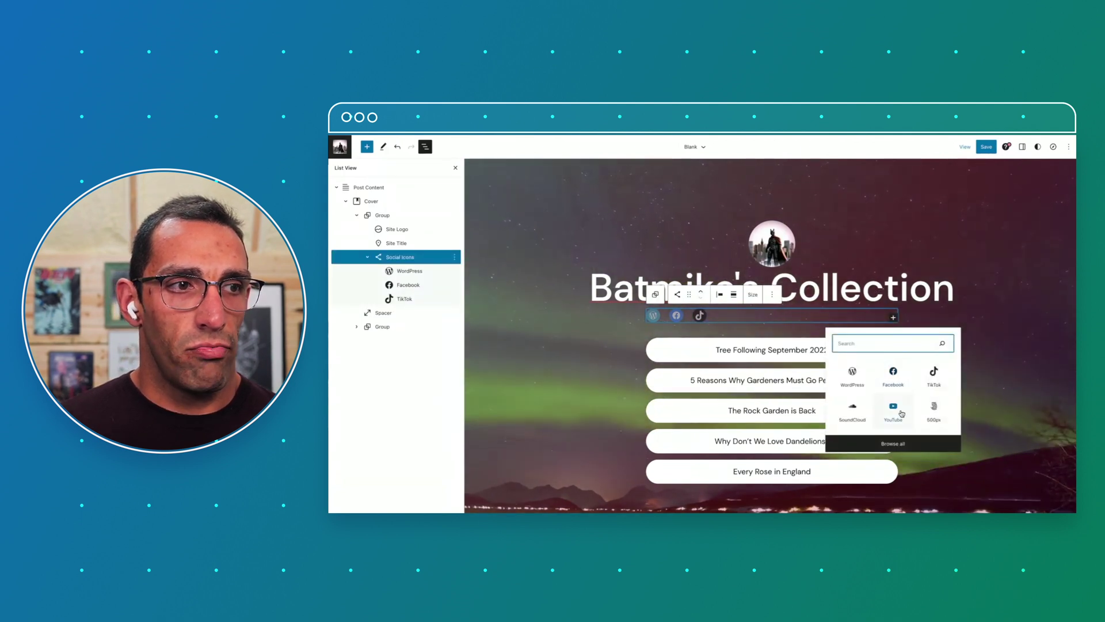
pyautogui.click(894, 409)
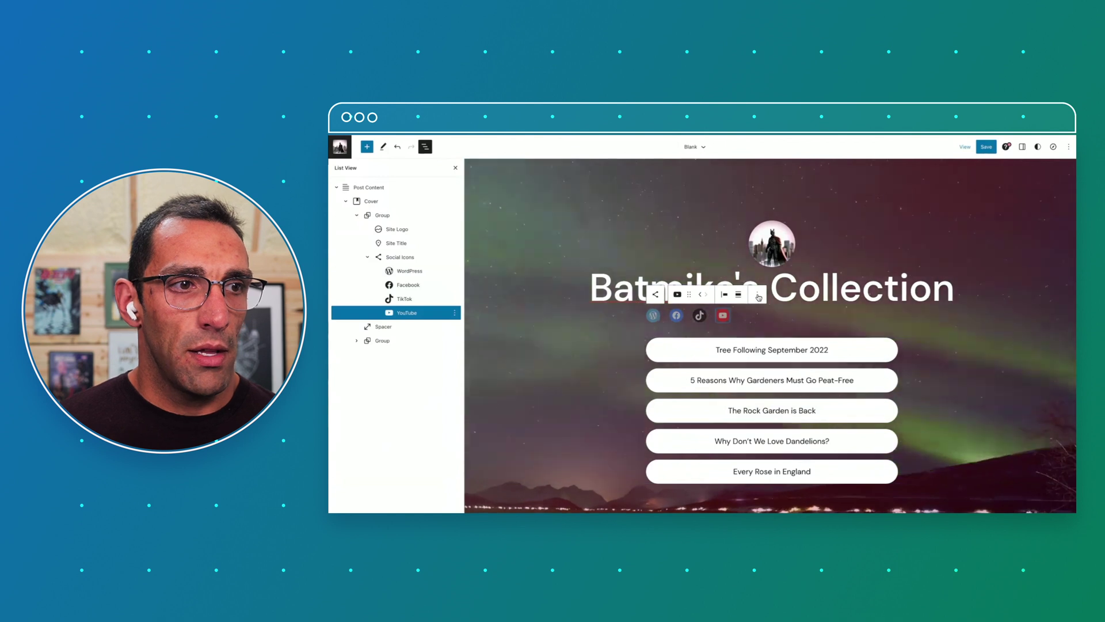
# Keep the Social Icons block's default style and make links open in a new tab
pyautogui.click(758, 297)
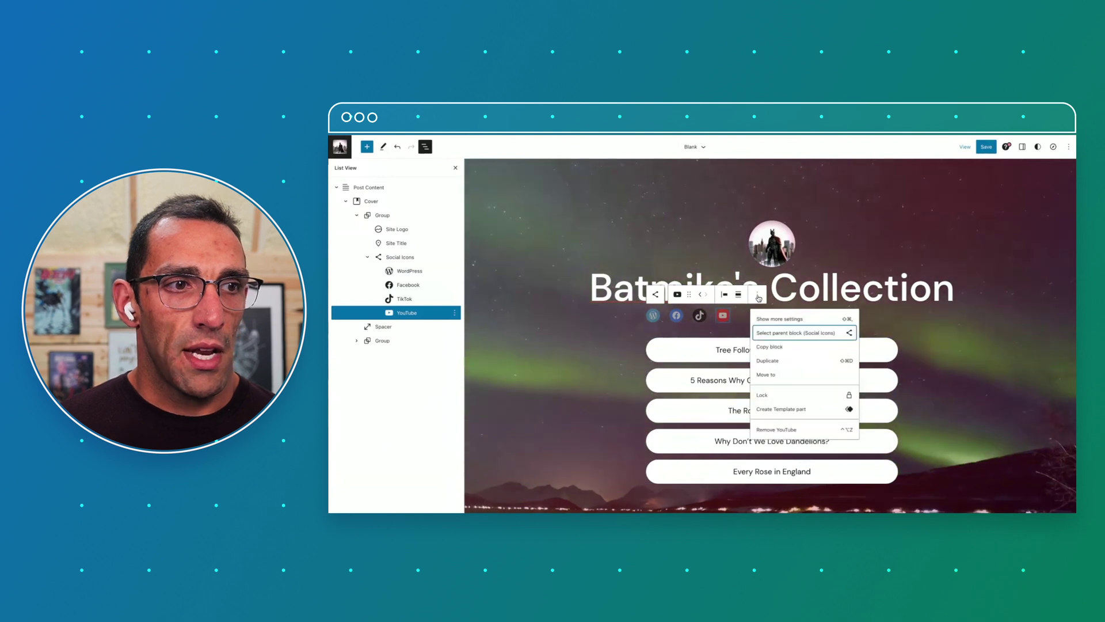
pyautogui.click(782, 319)
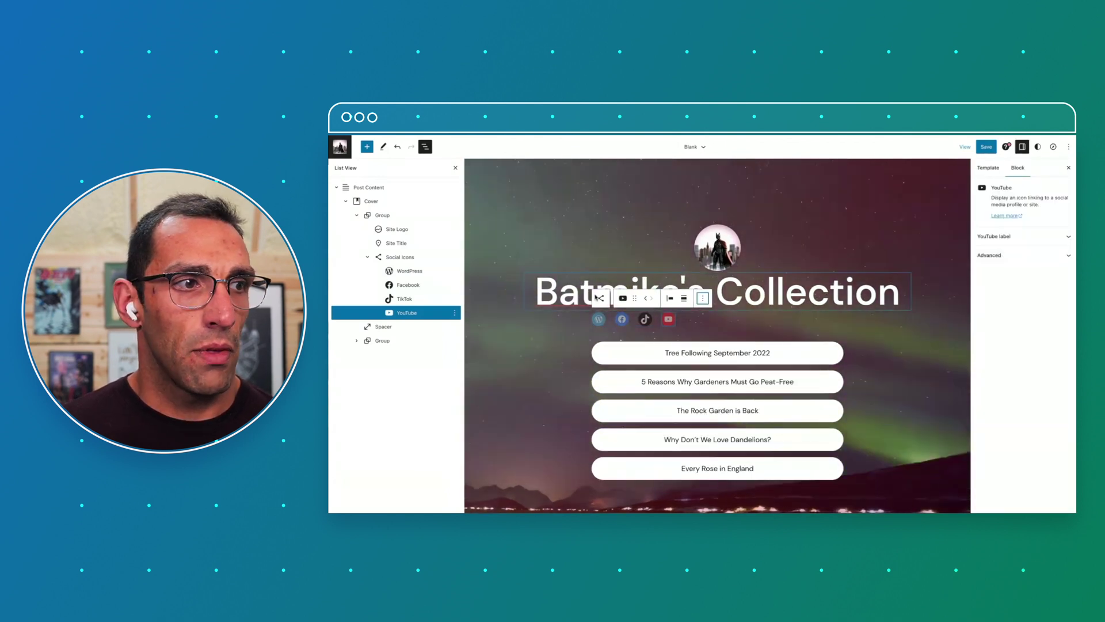
pyautogui.click(747, 321)
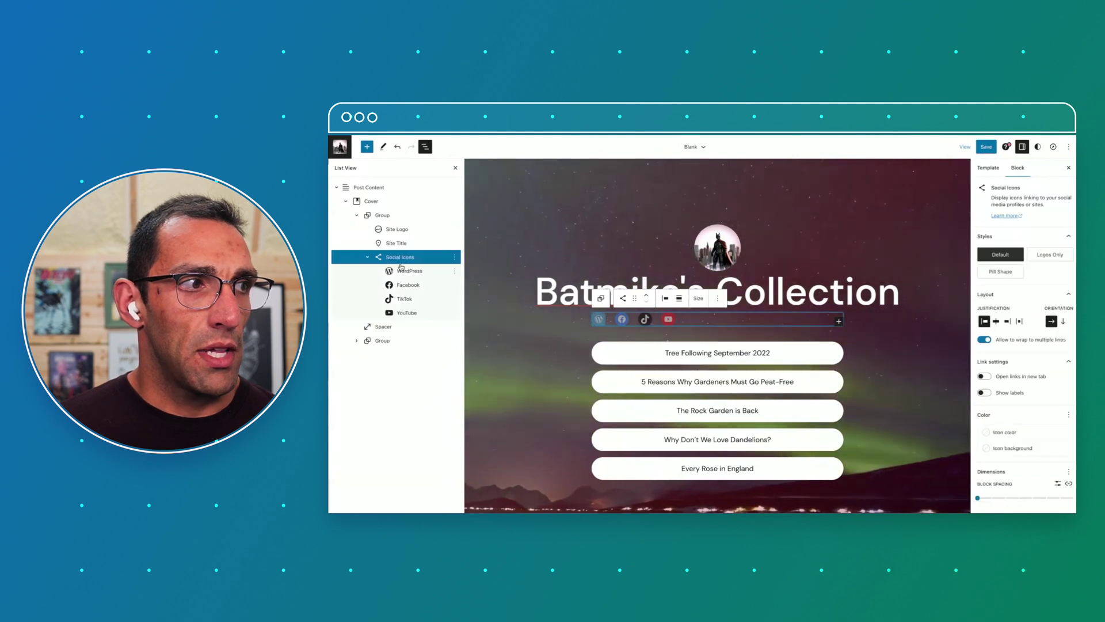
pyautogui.moveTo(1000, 272)
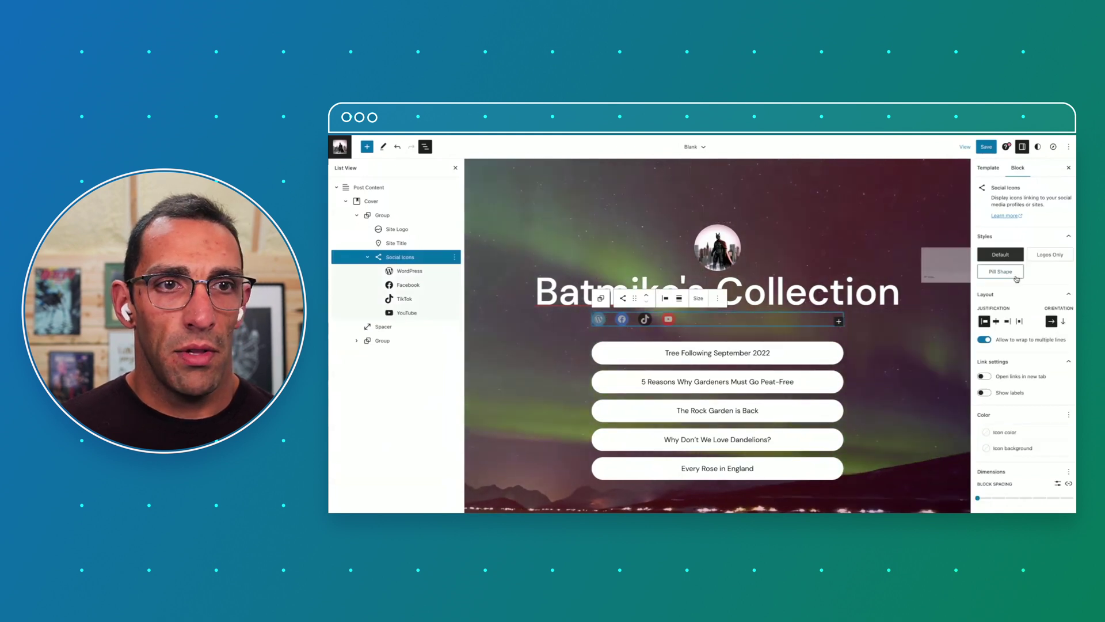
pyautogui.click(1016, 279)
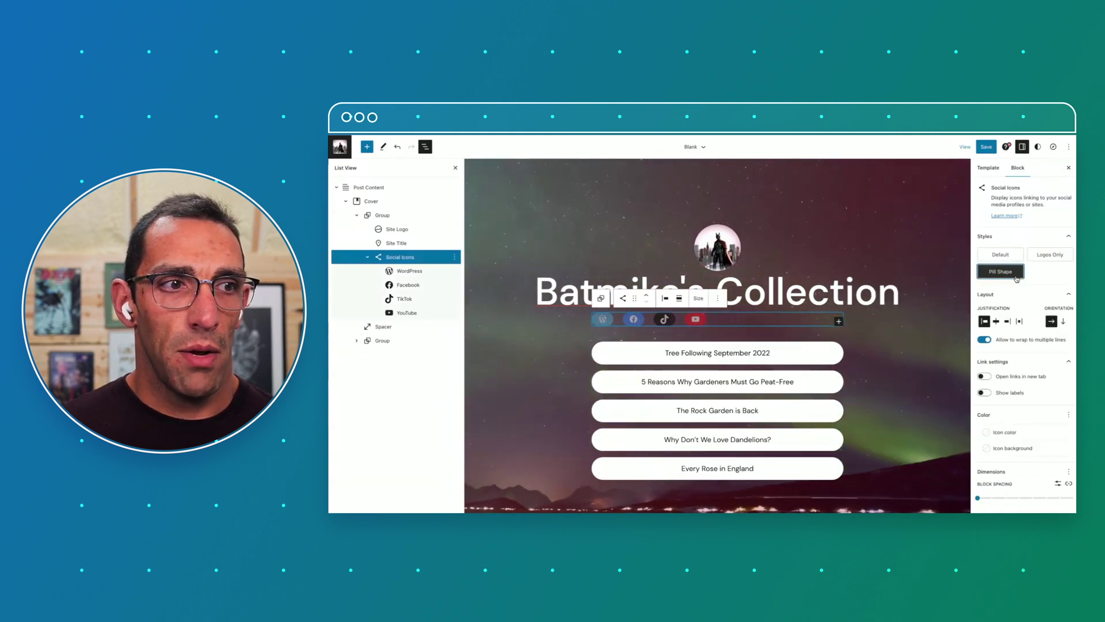
pyautogui.click(1050, 254)
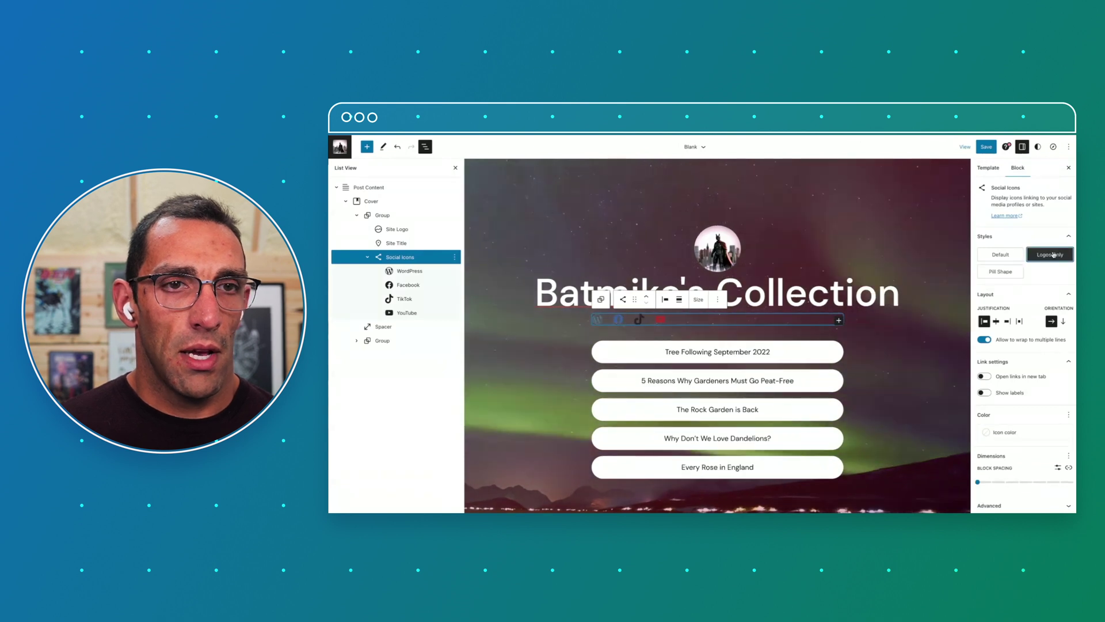
pyautogui.click(1004, 256)
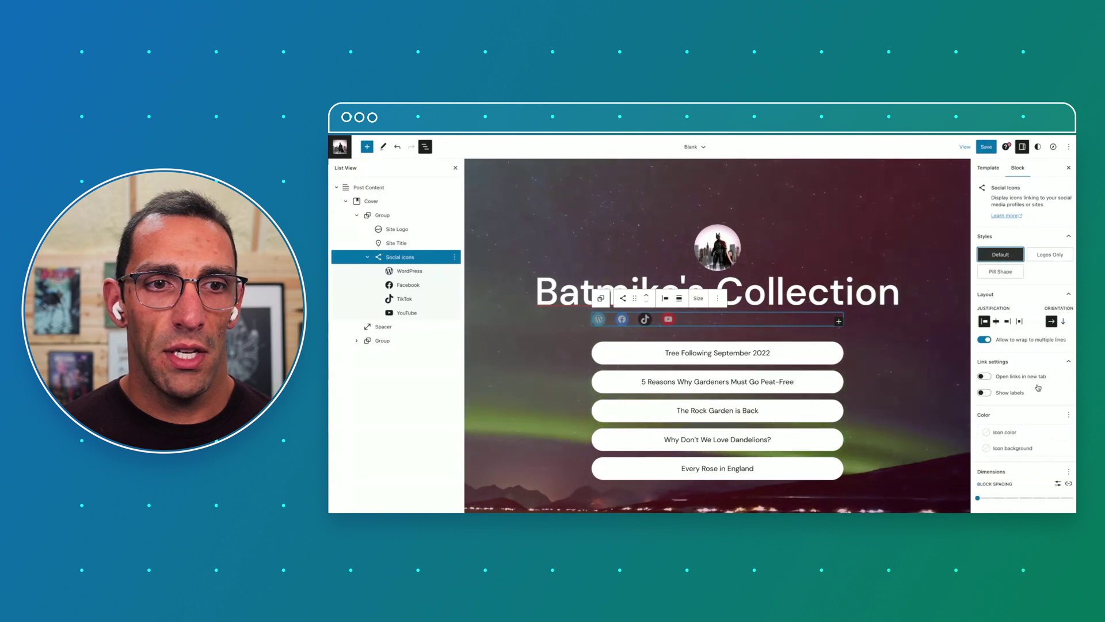
pyautogui.click(984, 376)
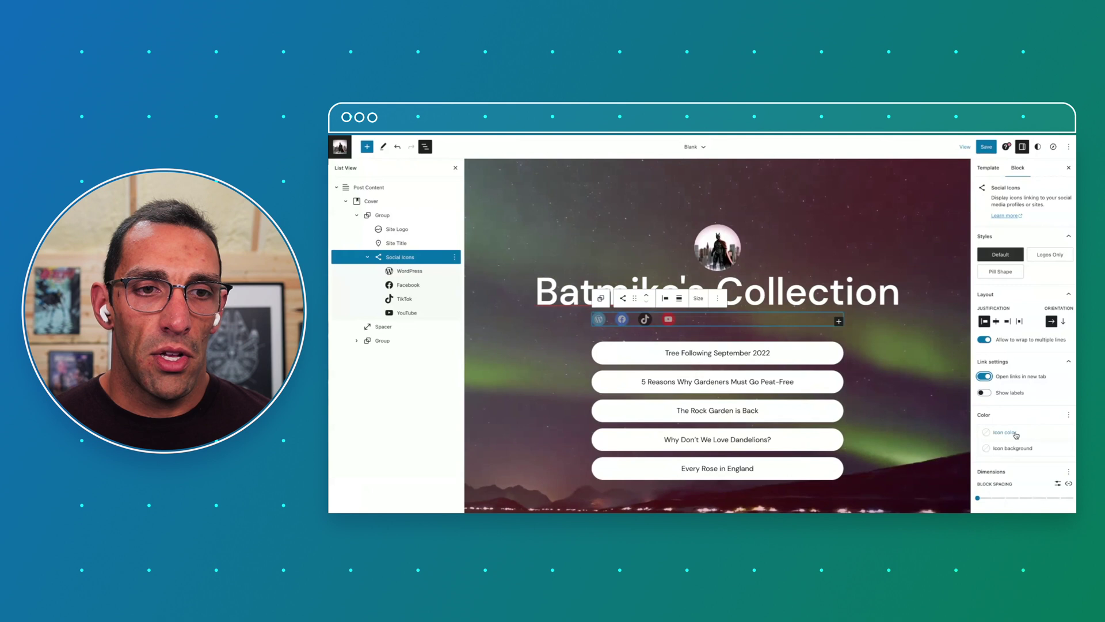
# Make the icons green on a blue Primary background, size Huge, centred
pyautogui.click(989, 439)
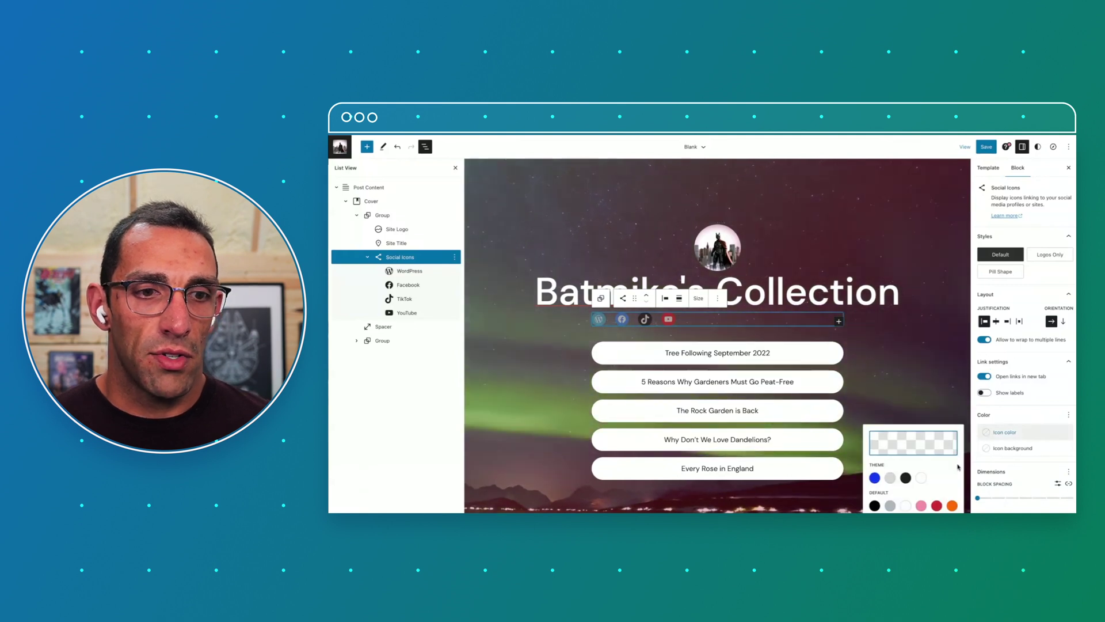
pyautogui.click(906, 521)
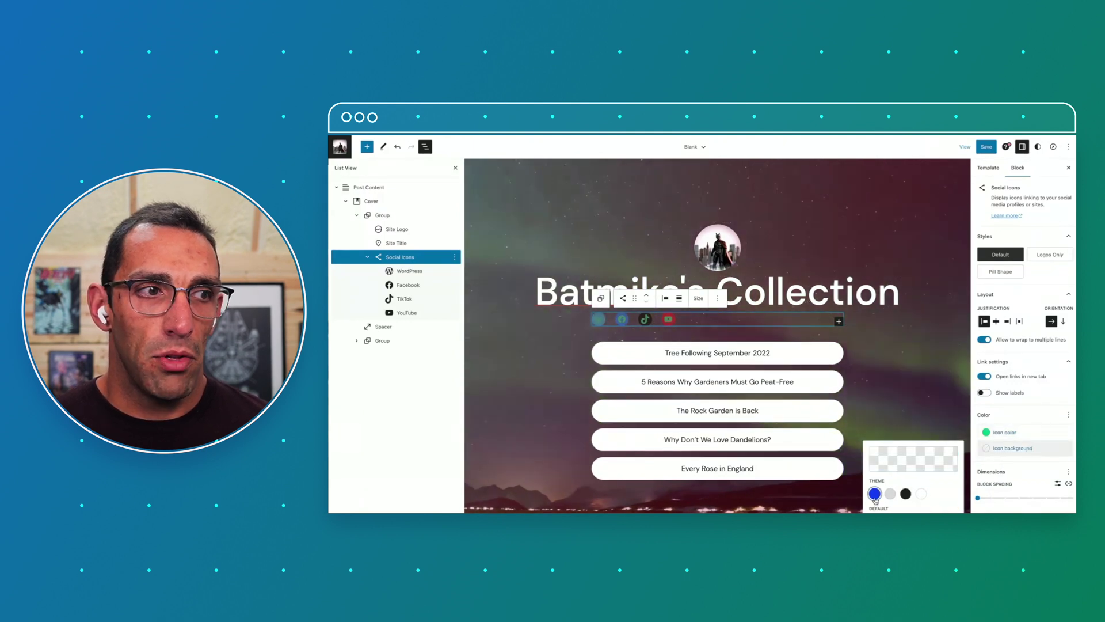
pyautogui.click(875, 494)
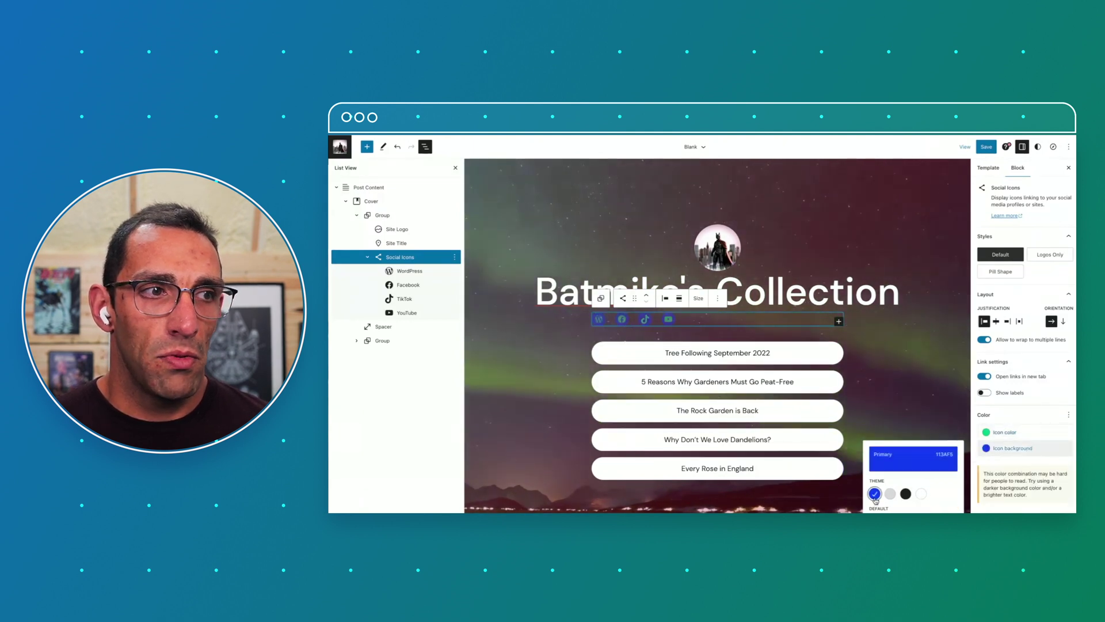
pyautogui.click(705, 300)
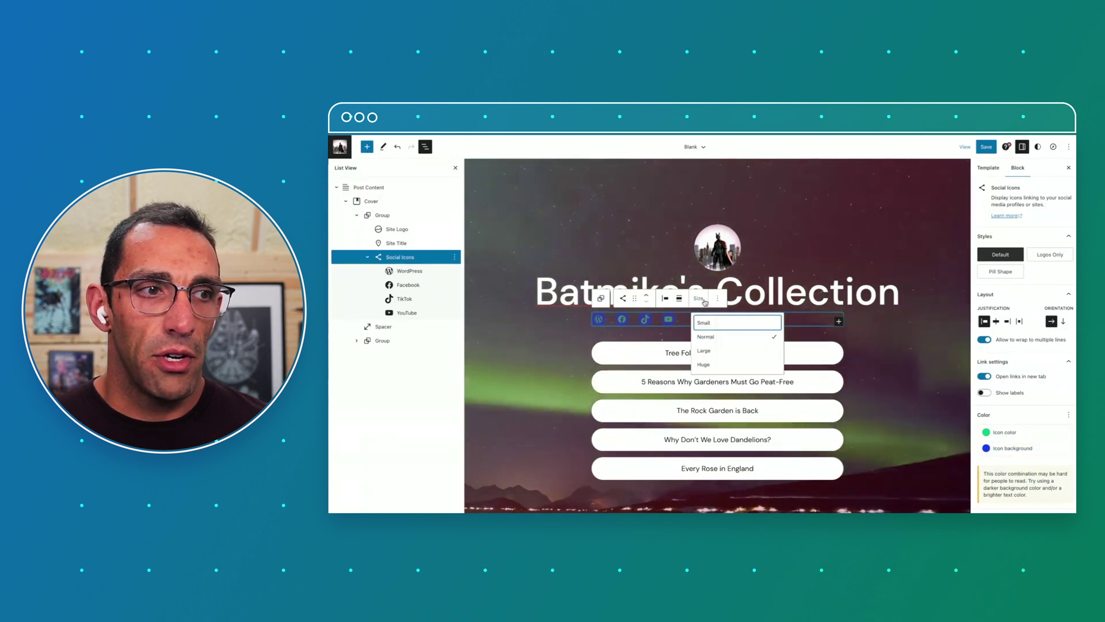
pyautogui.click(727, 364)
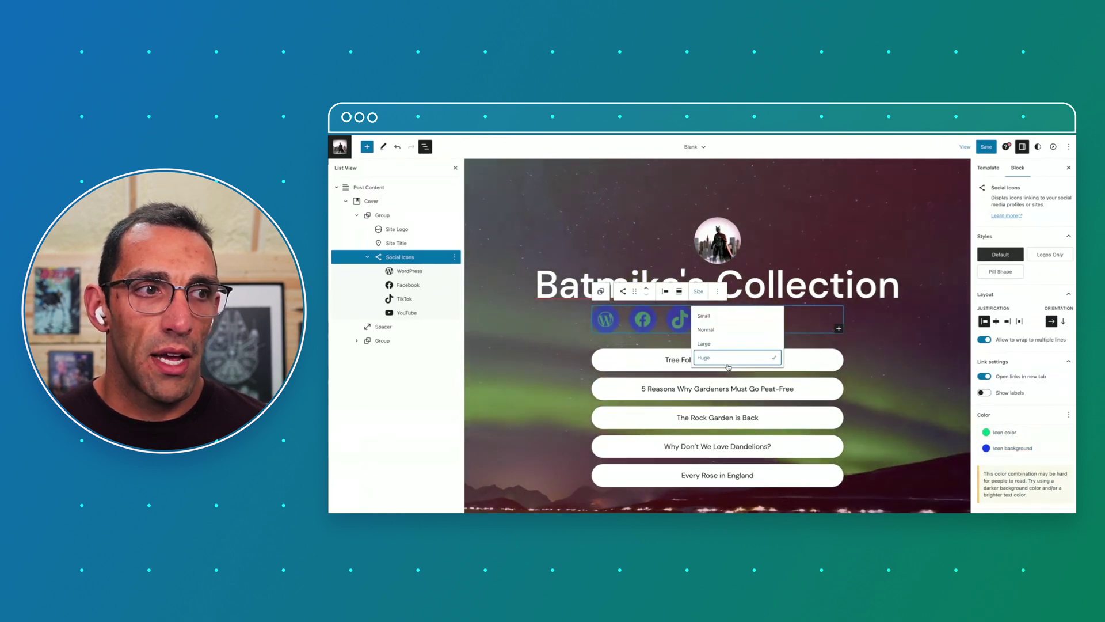
pyautogui.click(665, 291)
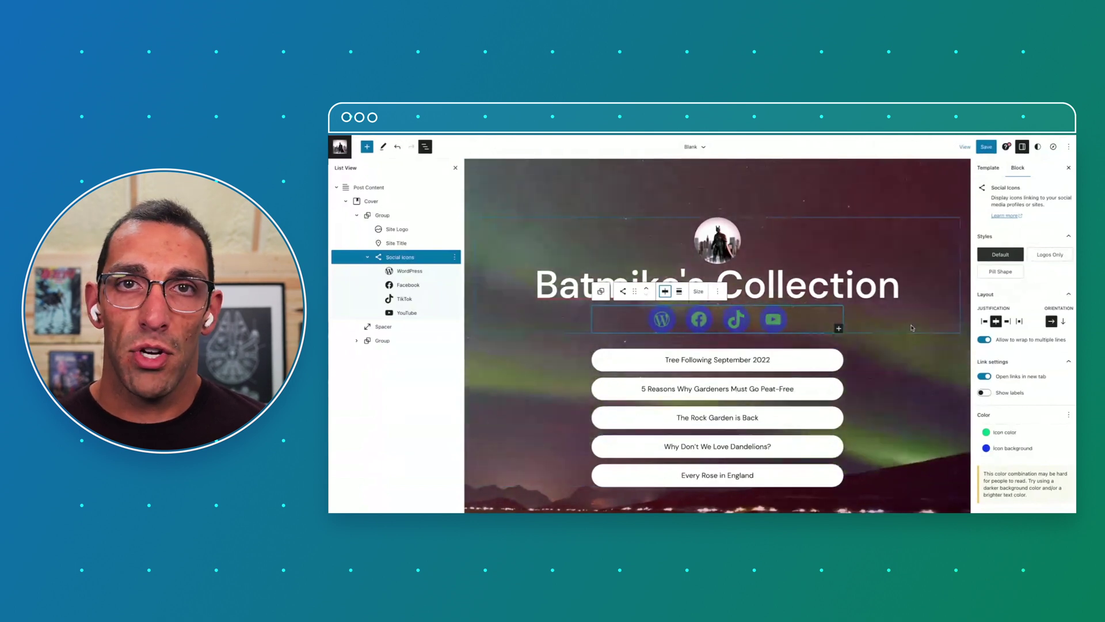
pyautogui.click(867, 326)
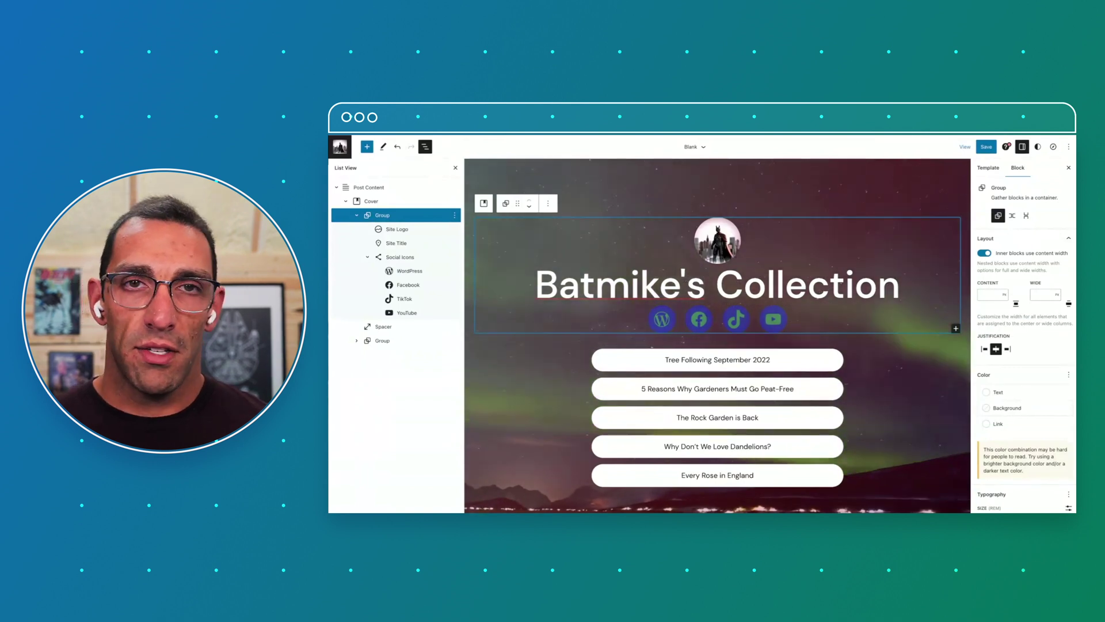
# Insert a Subscribe block with email field and button into the title group
pyautogui.click(956, 328)
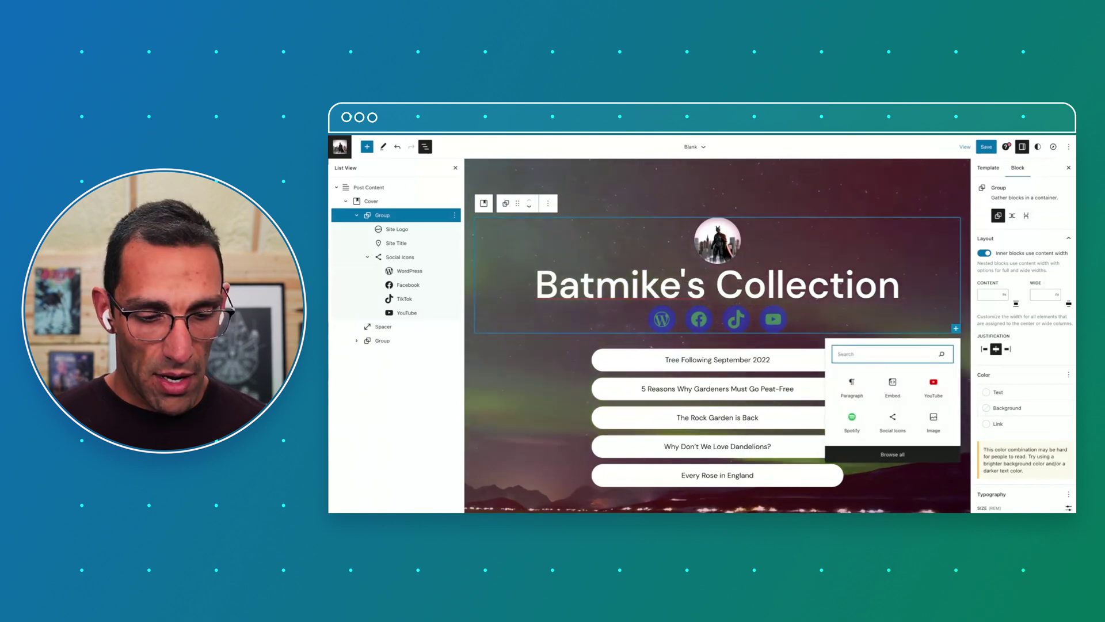
pyautogui.write('subscr')
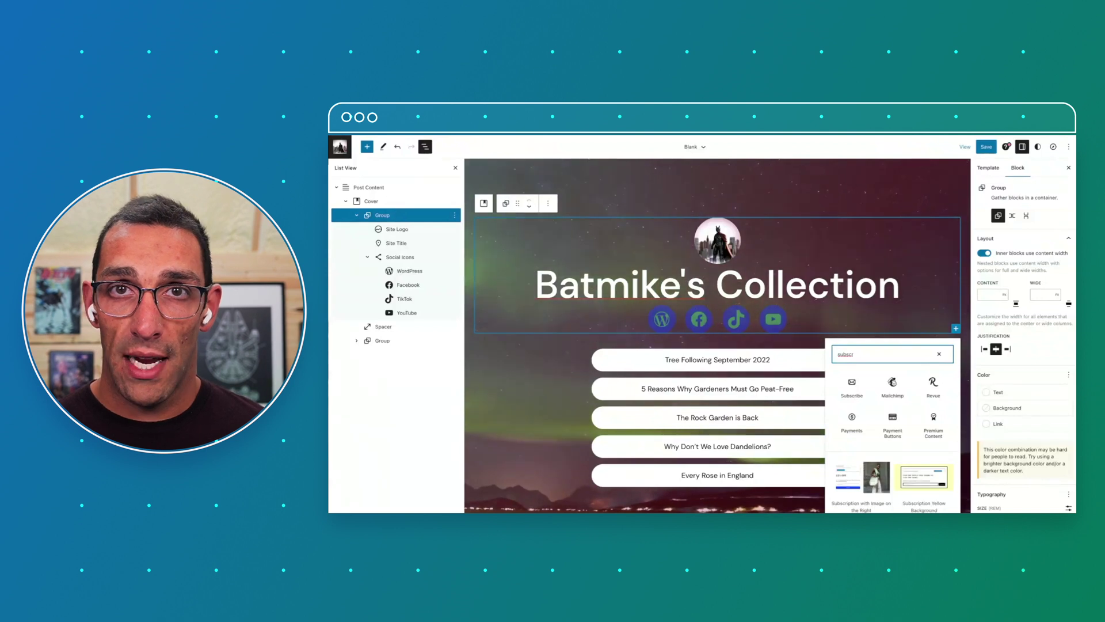
pyautogui.click(857, 390)
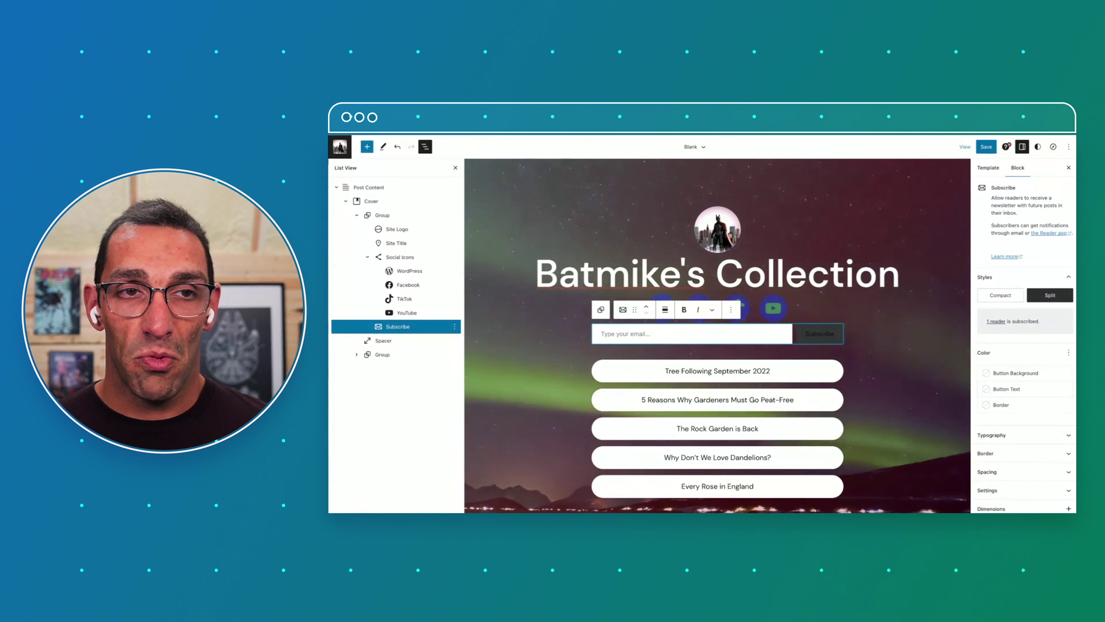
pyautogui.click(780, 336)
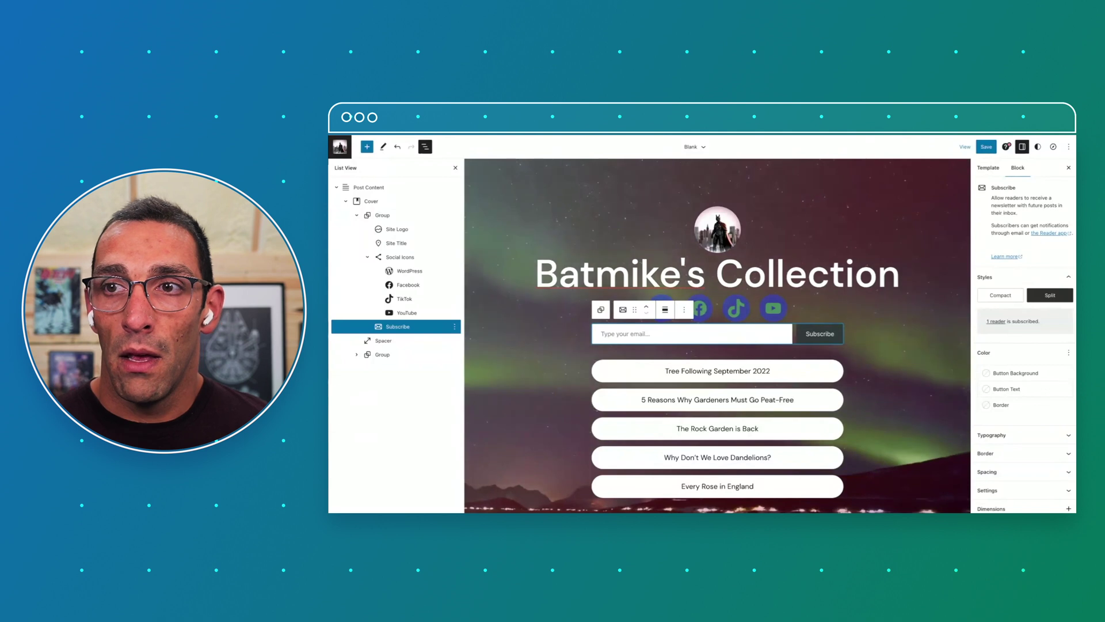
# Delete the Subscribe form and insert a Spacer after the five post buttons group
pyautogui.press('Delete')
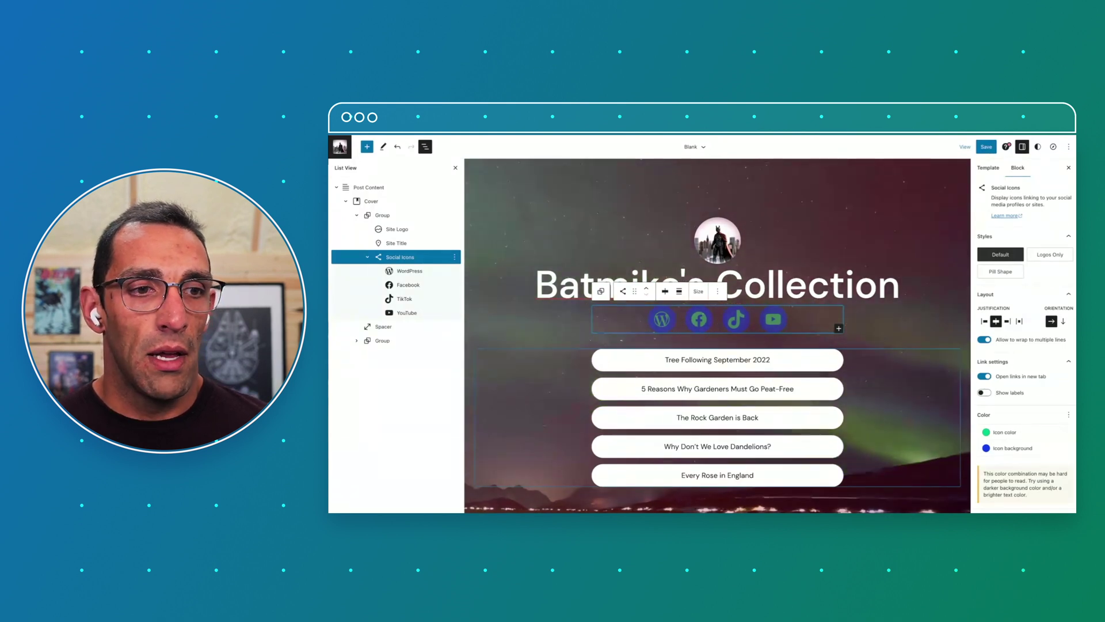
pyautogui.click(752, 475)
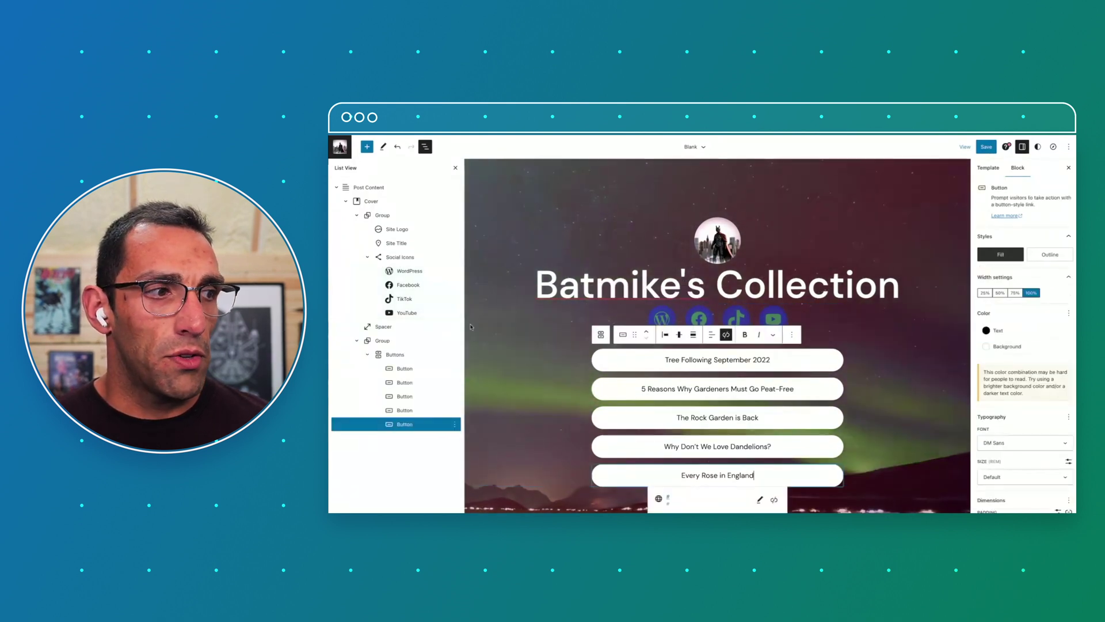
pyautogui.click(441, 341)
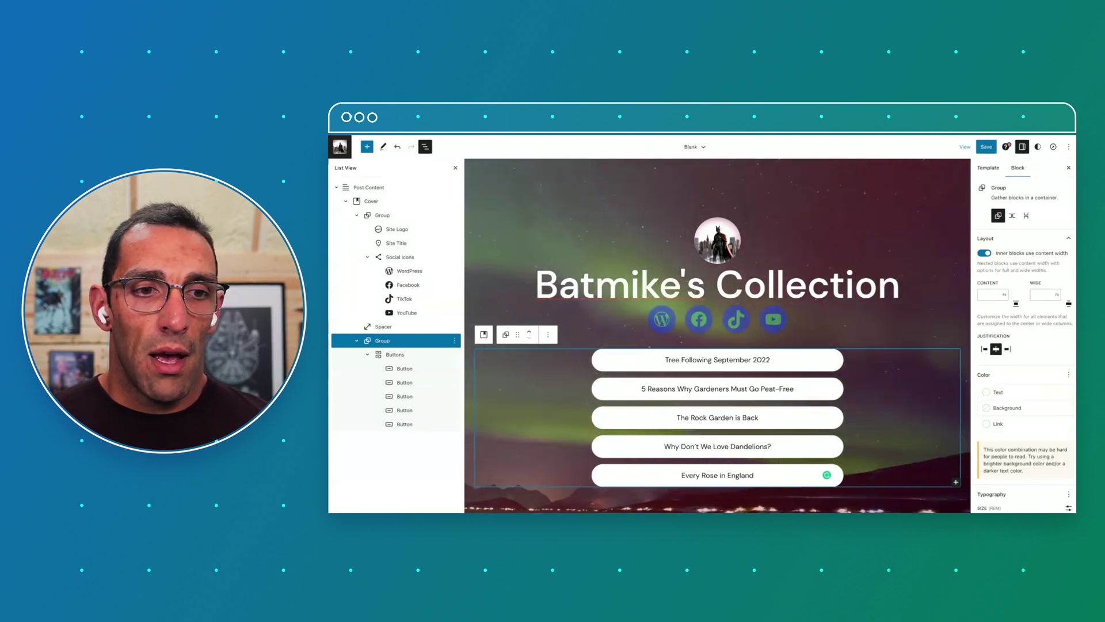
pyautogui.click(956, 482)
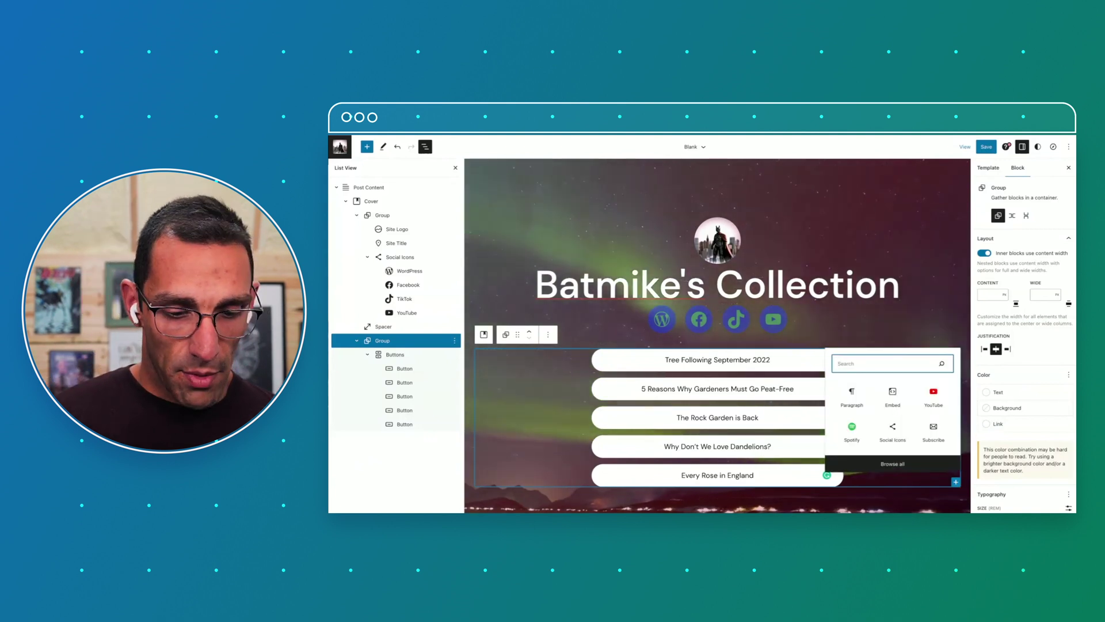
pyautogui.write('space')
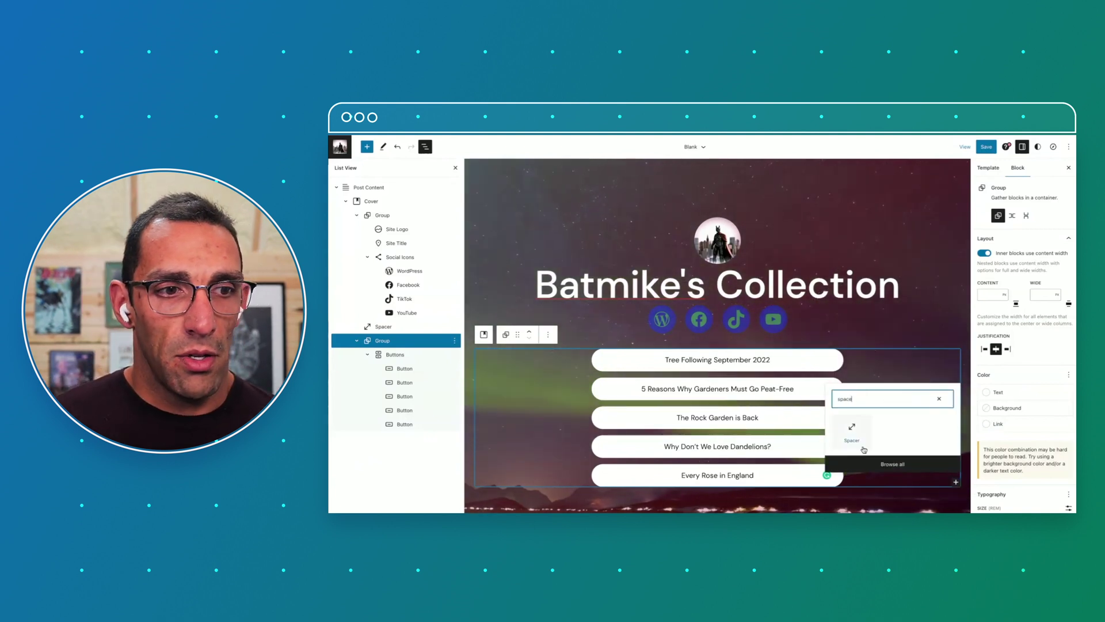
pyautogui.click(851, 432)
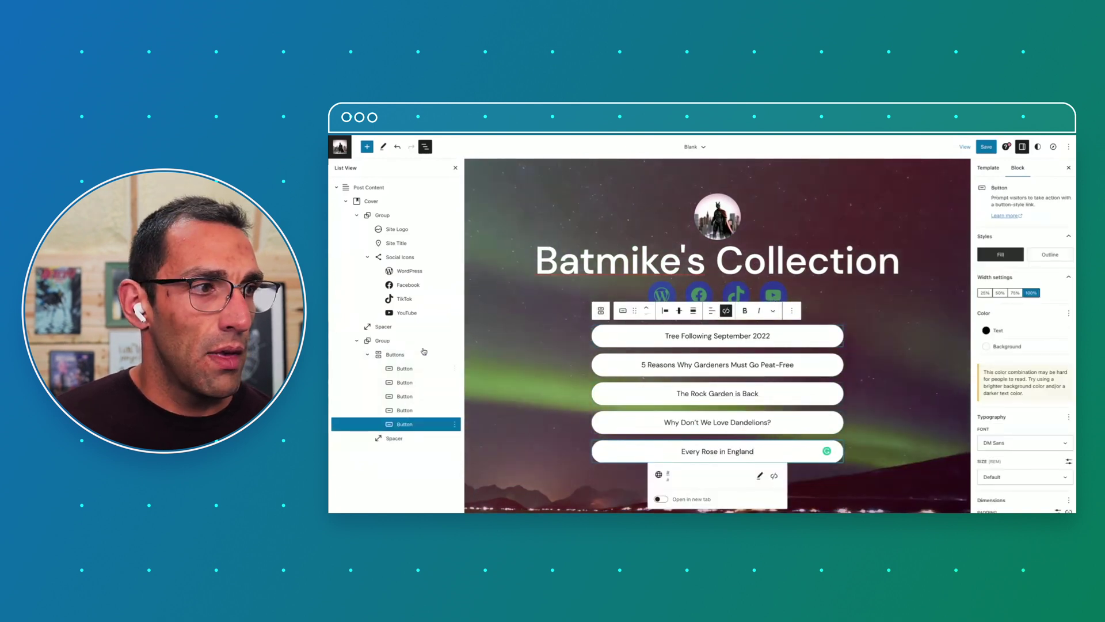
pyautogui.click(398, 342)
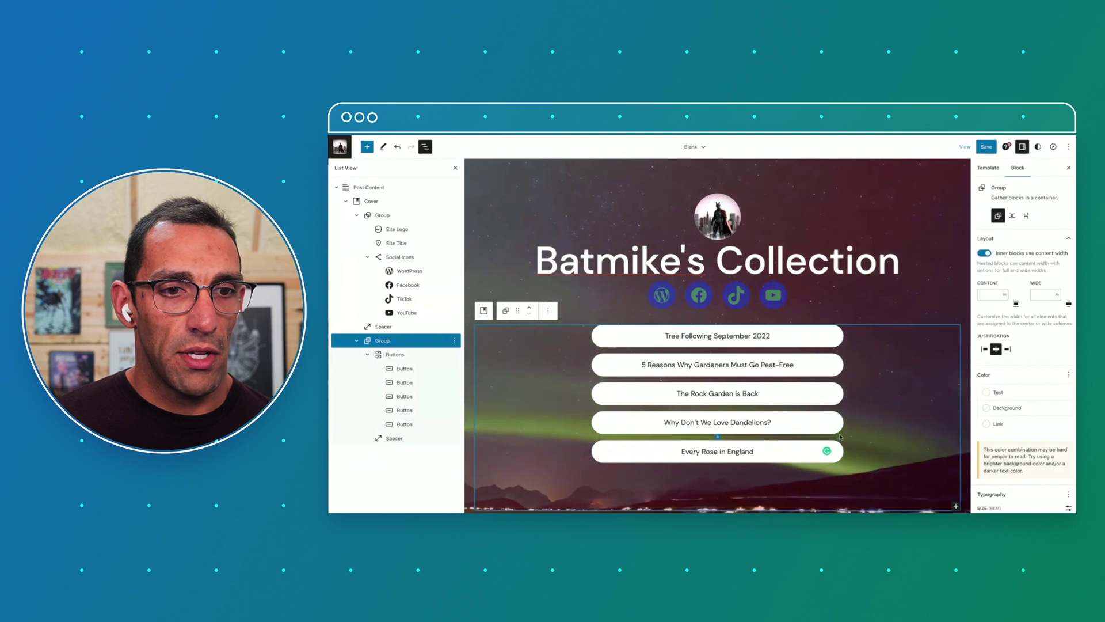
# Insert a Gallery block below the spacer and source images from Pexels Free Photos
pyautogui.click(956, 505)
pyautogui.write('gr')
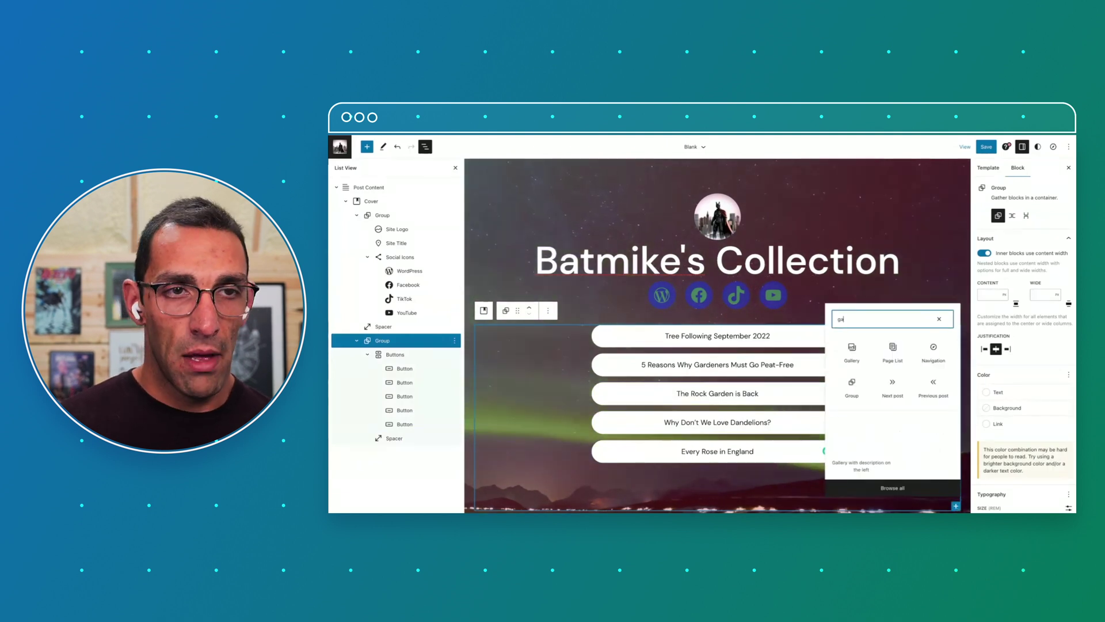
pyautogui.write('llery')
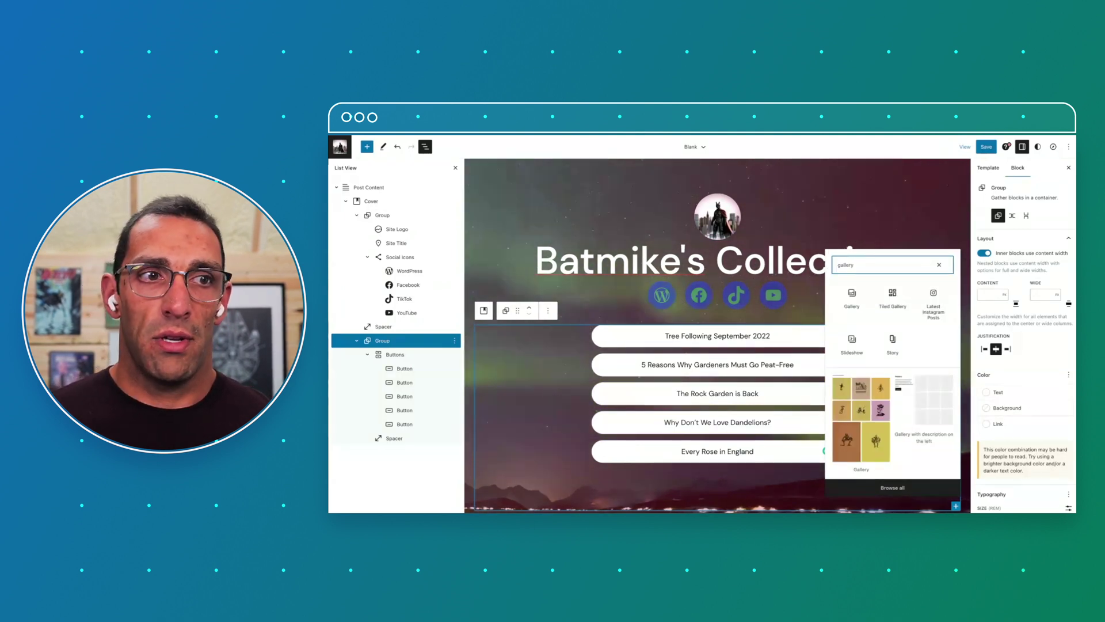
pyautogui.click(852, 299)
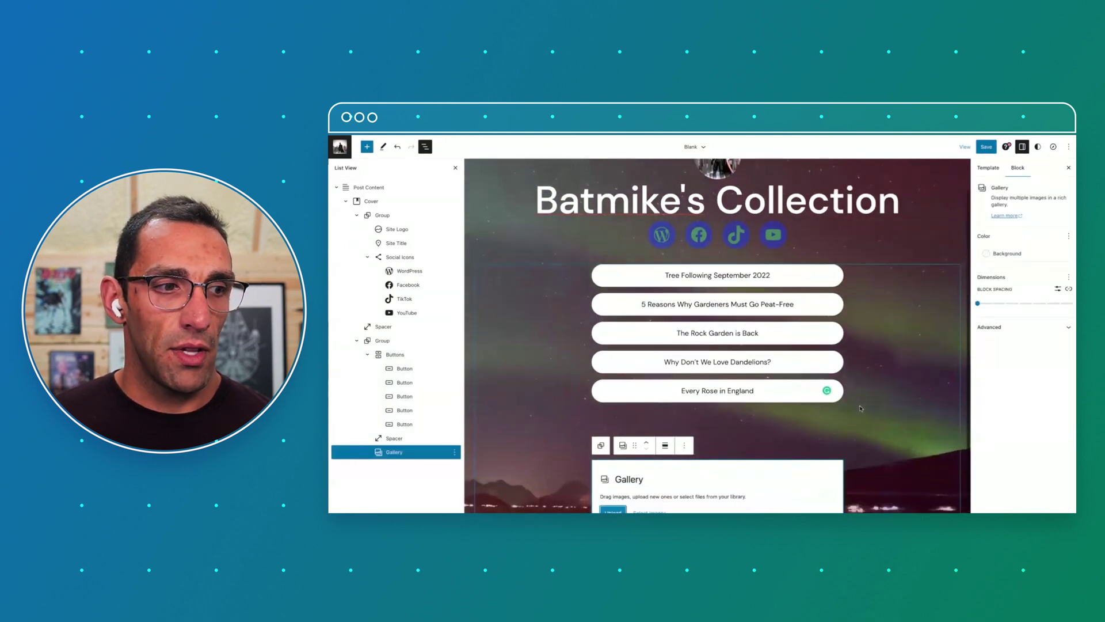
pyautogui.click(649, 510)
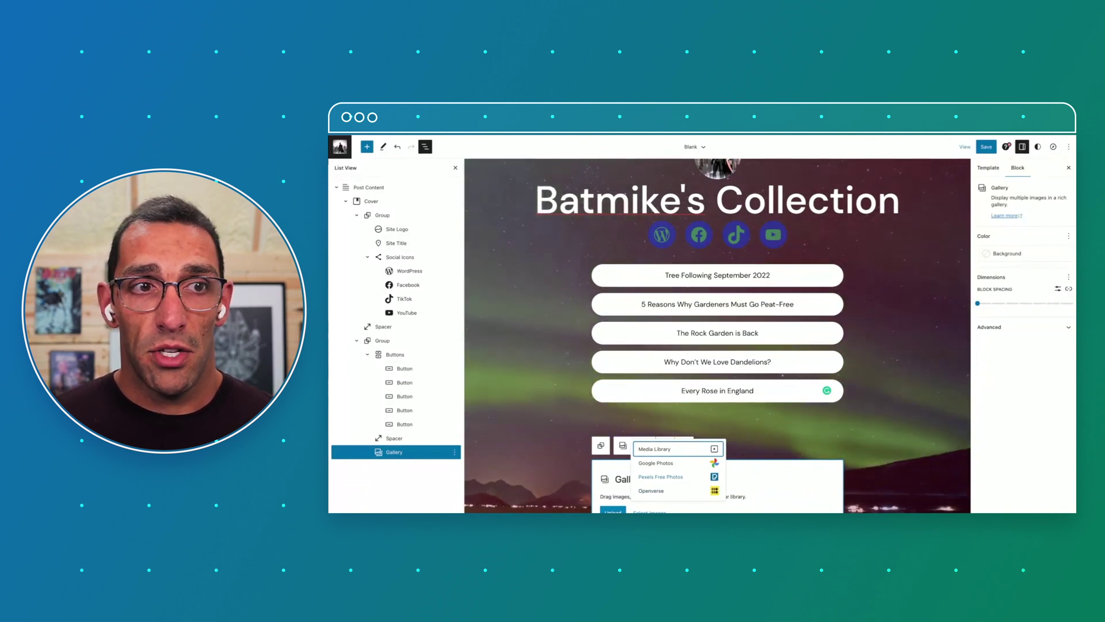
pyautogui.click(661, 476)
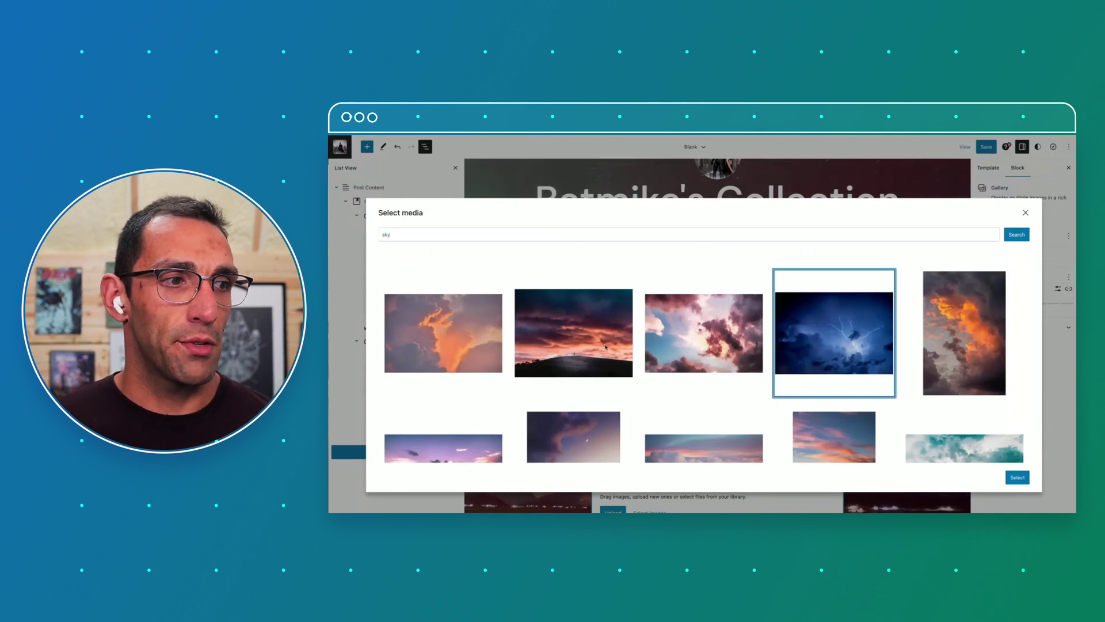
pyautogui.scroll(-3, 609, 347)
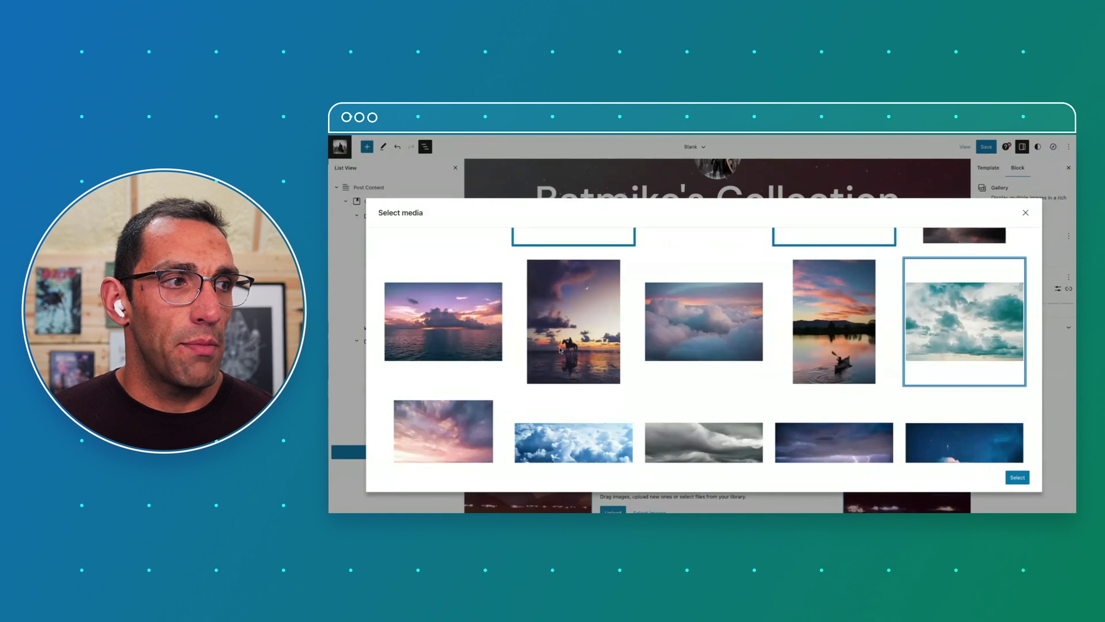
pyautogui.scroll(-3, 626, 305)
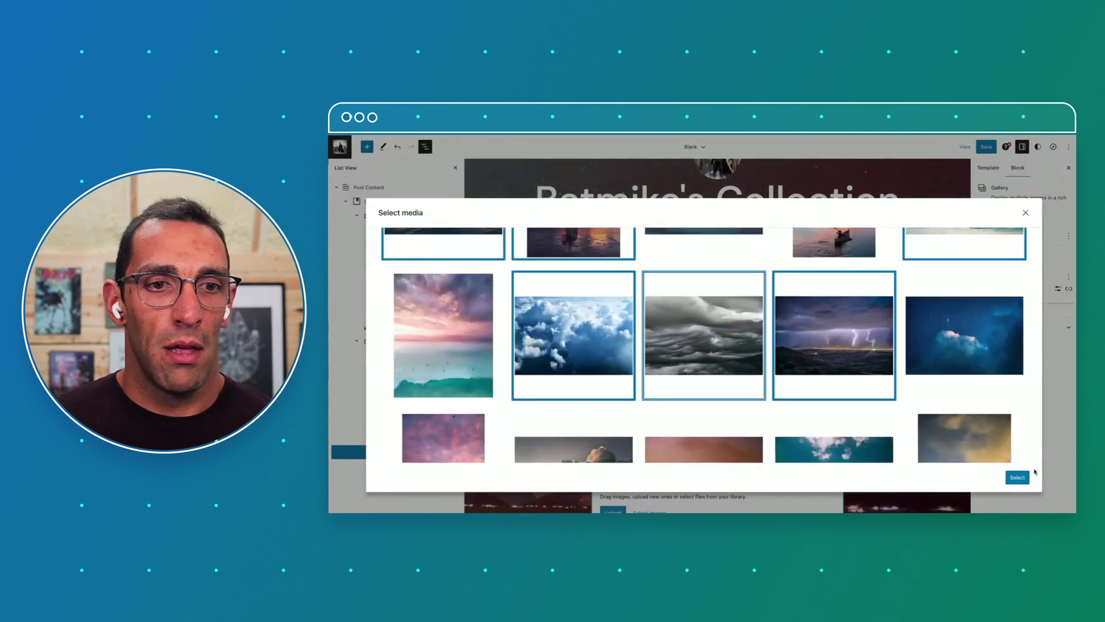
# Insert the chosen stock cloud and sky photos into the gallery
pyautogui.click(1019, 477)
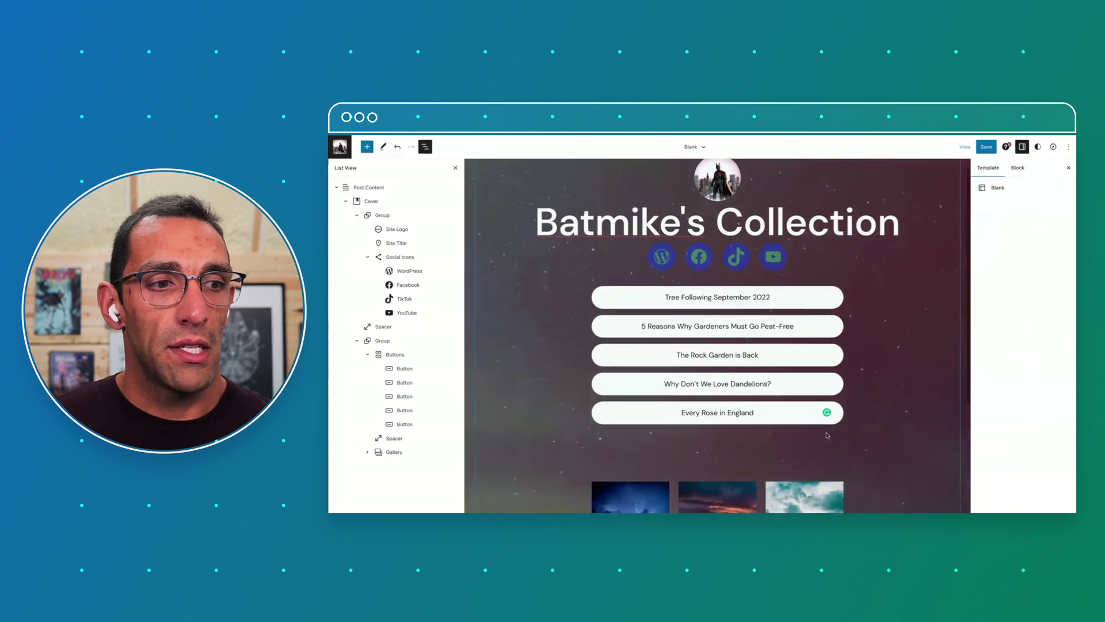
pyautogui.scroll(-3, 859, 385)
pyautogui.scroll(-2, 922, 427)
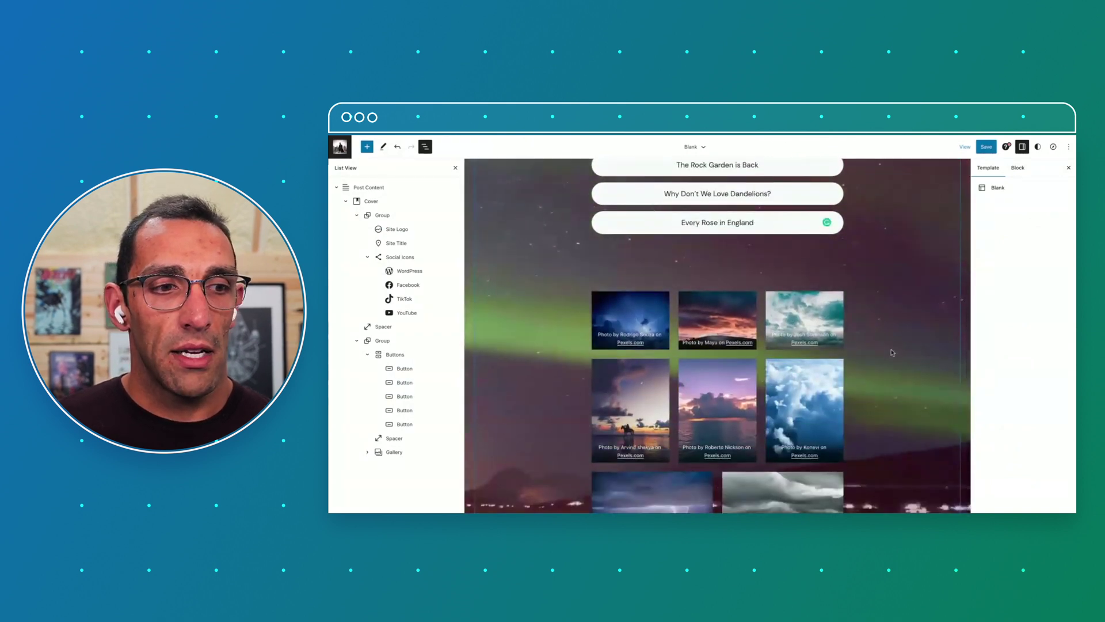
pyautogui.scroll(-1, 892, 351)
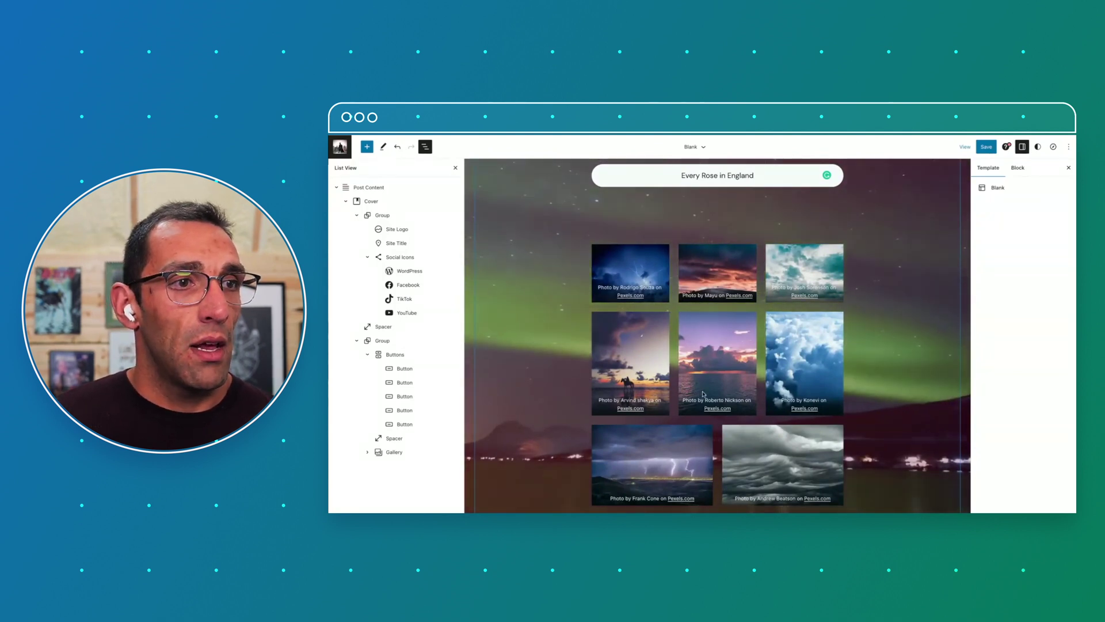
# Set the Gallery block spacing to 0, then to 1
pyautogui.click(394, 452)
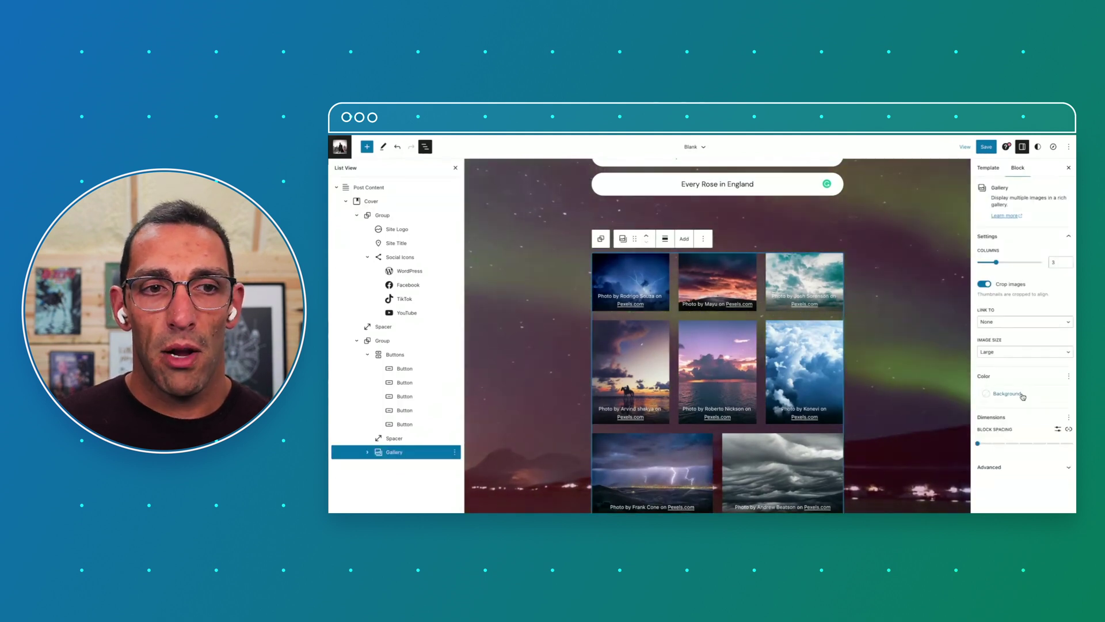
pyautogui.click(984, 444)
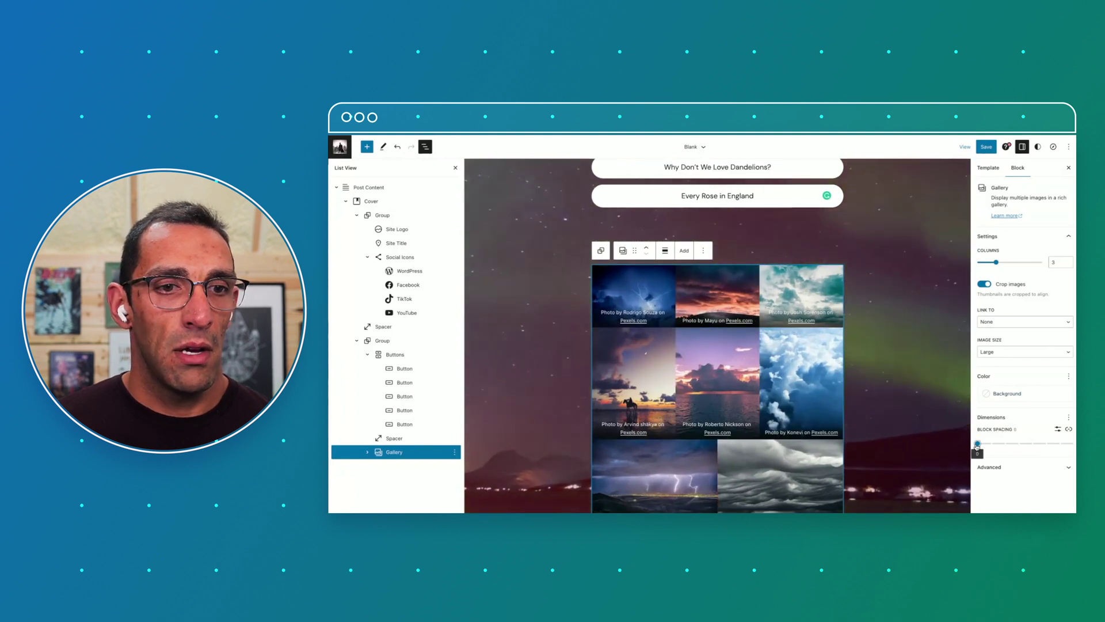
pyautogui.moveTo(977, 445); pyautogui.dragTo(991, 443)
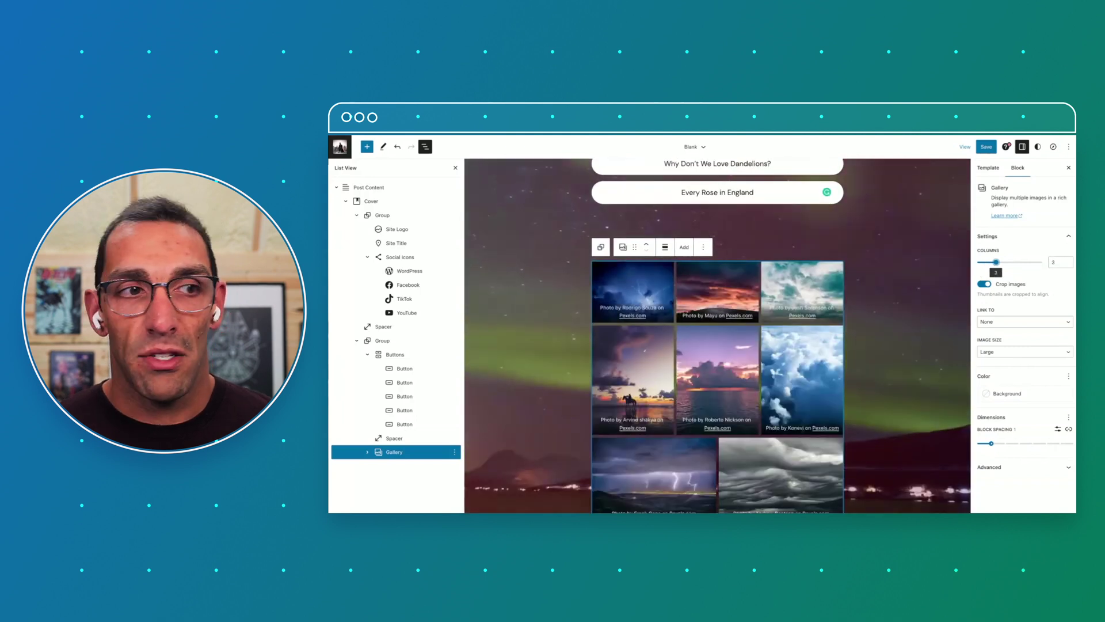
pyautogui.scroll(3, 773, 322)
pyautogui.scroll(1, 772, 322)
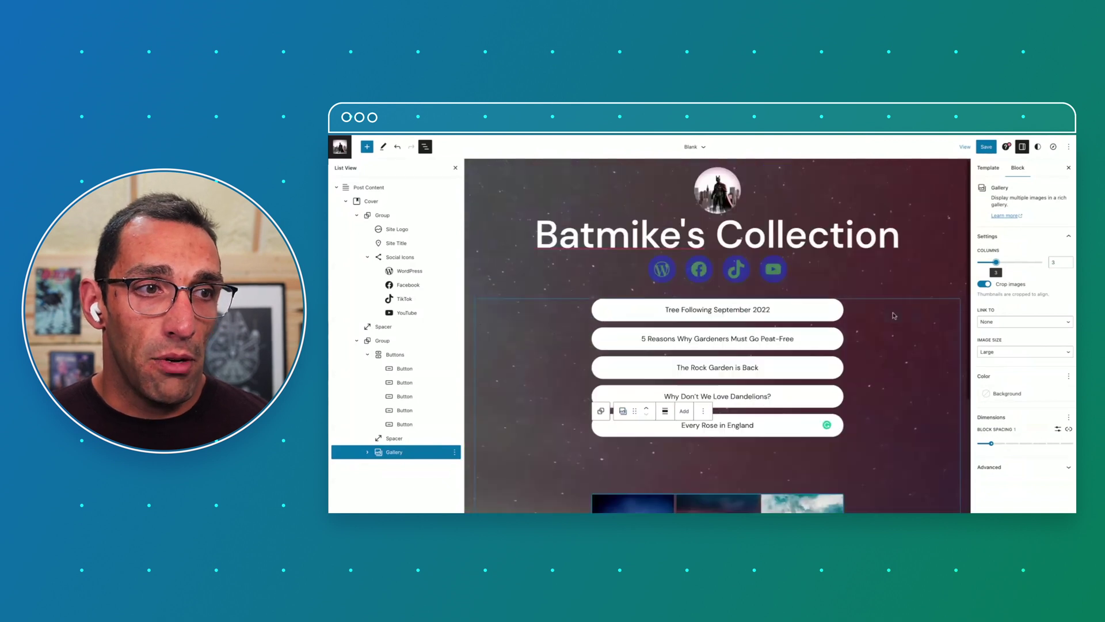
pyautogui.scroll(2, 864, 319)
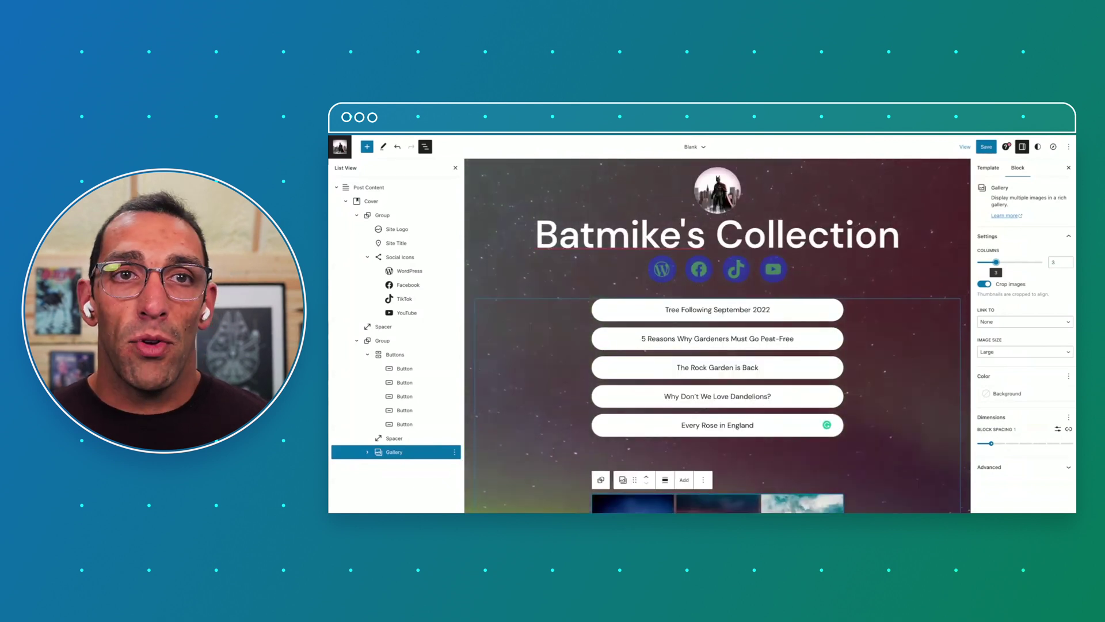